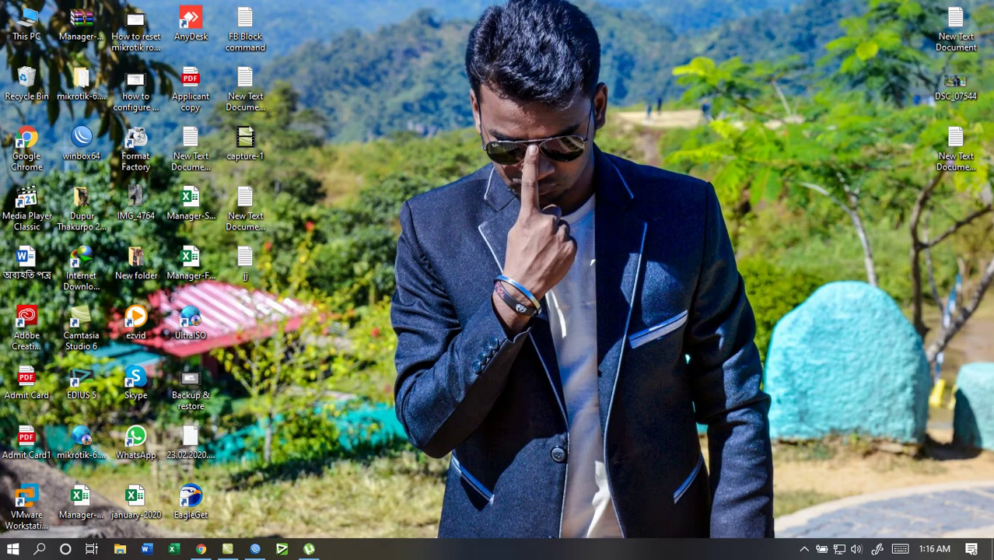
- Connect to the router at 10.10.10.1 in WinBox with the saved login and open the firewall's Layer7 protocol list
left_click(265, 549)
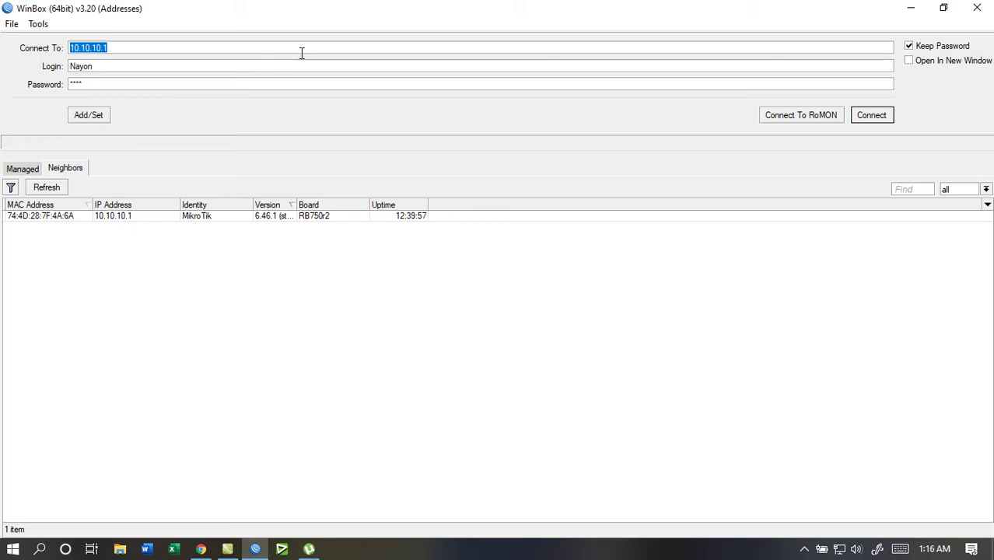
left_click(871, 116)
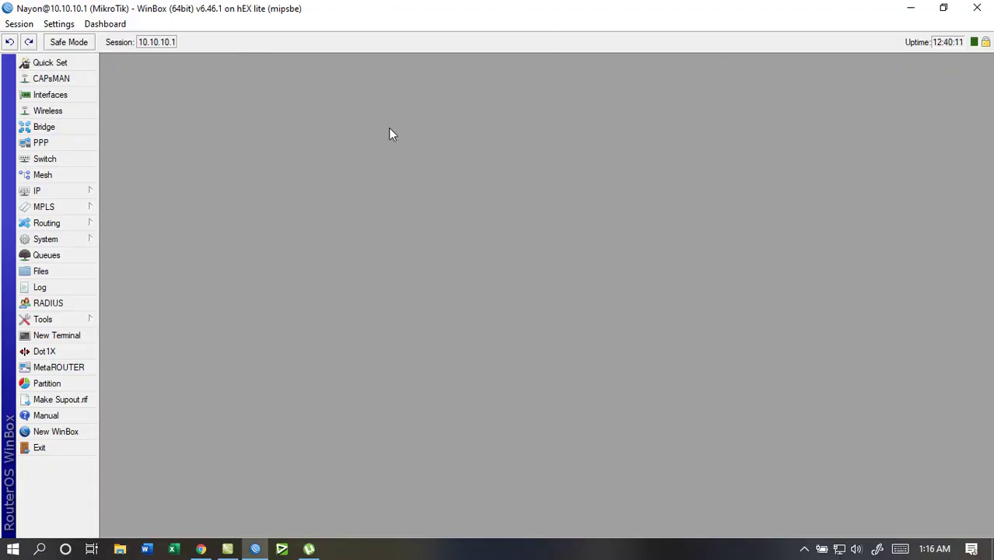
left_click(57, 190)
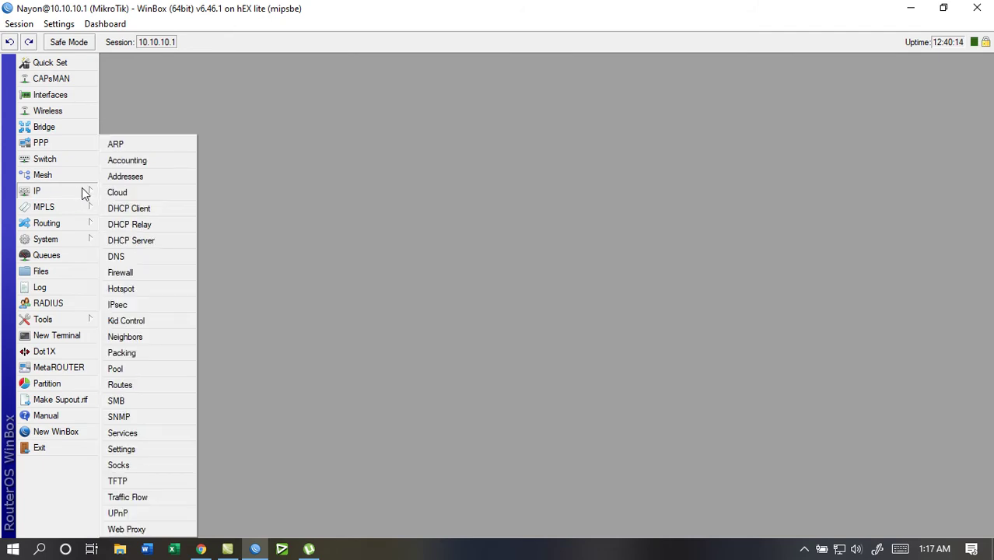
left_click(124, 274)
left_click(427, 79)
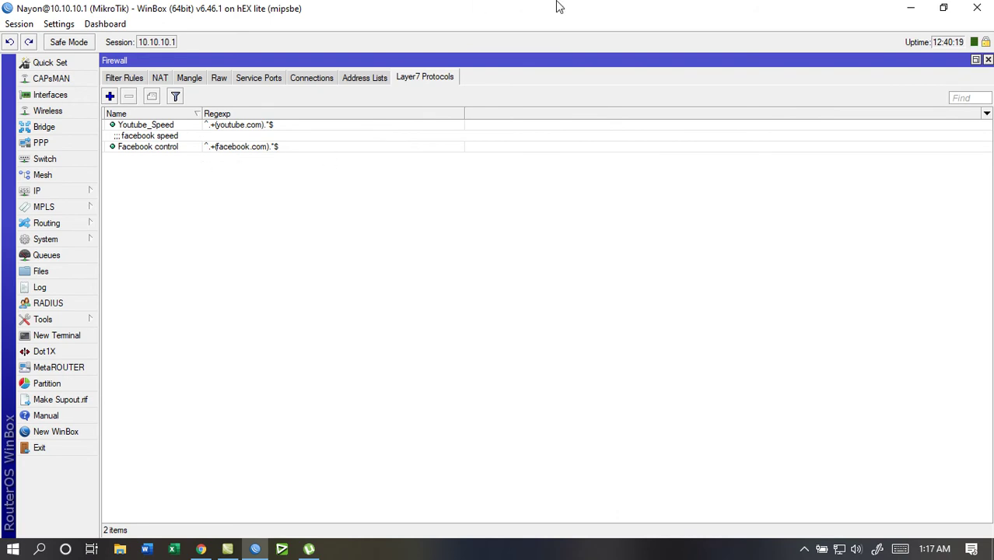
- Copy the regular expression ^.+(facebook.com|youtube.com).*$ from the FB Block command text file on the desktop
double_click(488, 7)
left_click_drag(483, 13, 624, 91)
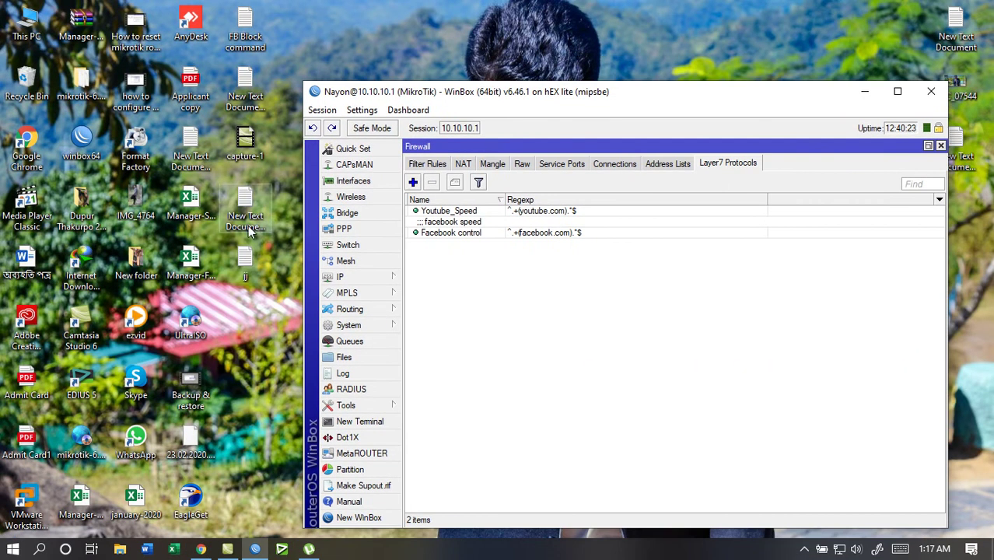
double_click(247, 28)
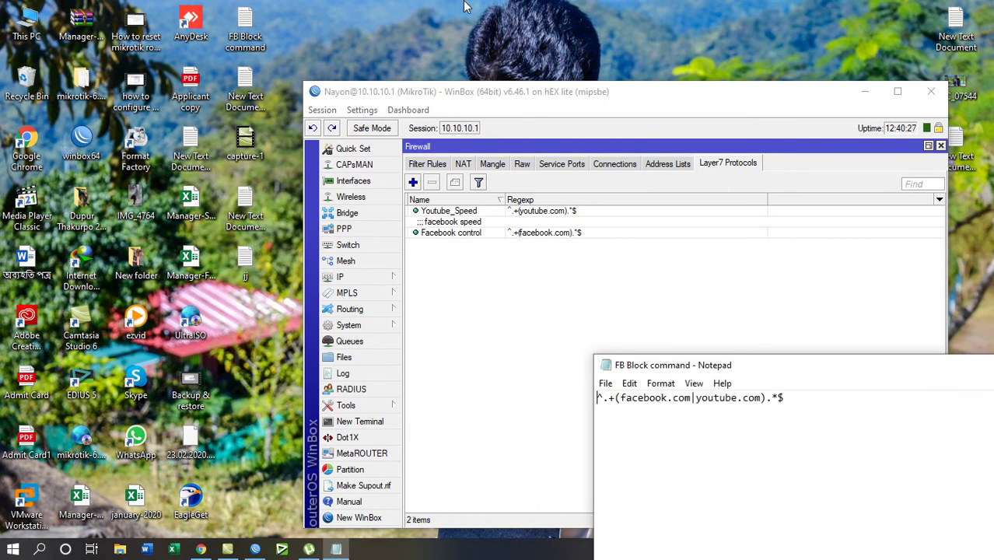
left_click_drag(787, 398, 576, 396)
right_click(646, 396)
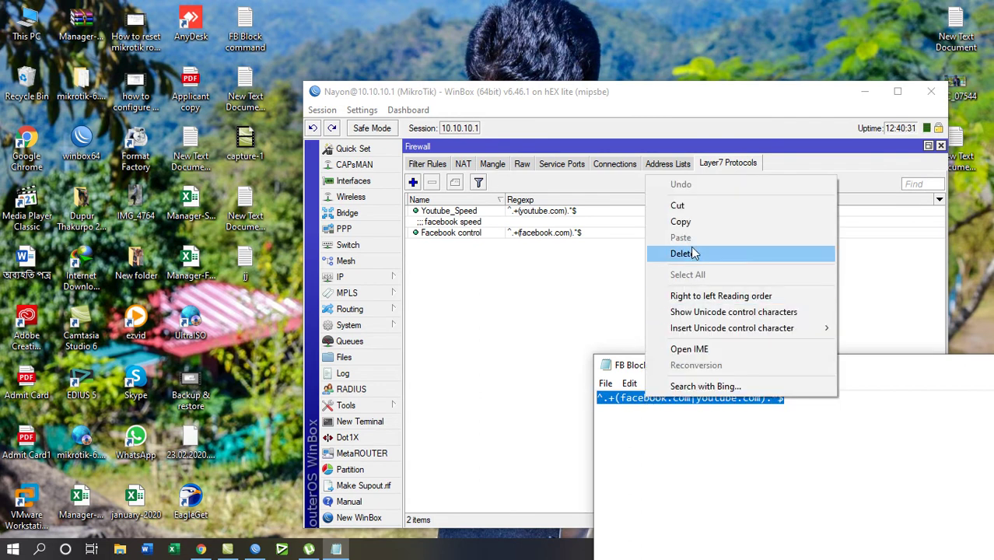
left_click(680, 223)
- Add a Layer7 protocol named FB&YB Block in WinBox, using the copied expression ^.+(facebook.com|youtube.com).*$ as its regexp
left_click(898, 91)
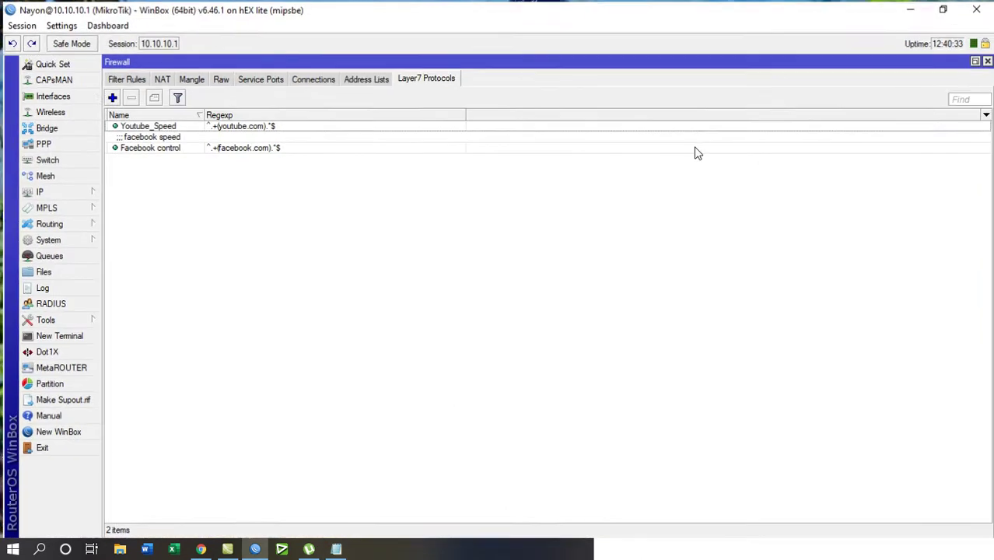
left_click(110, 95)
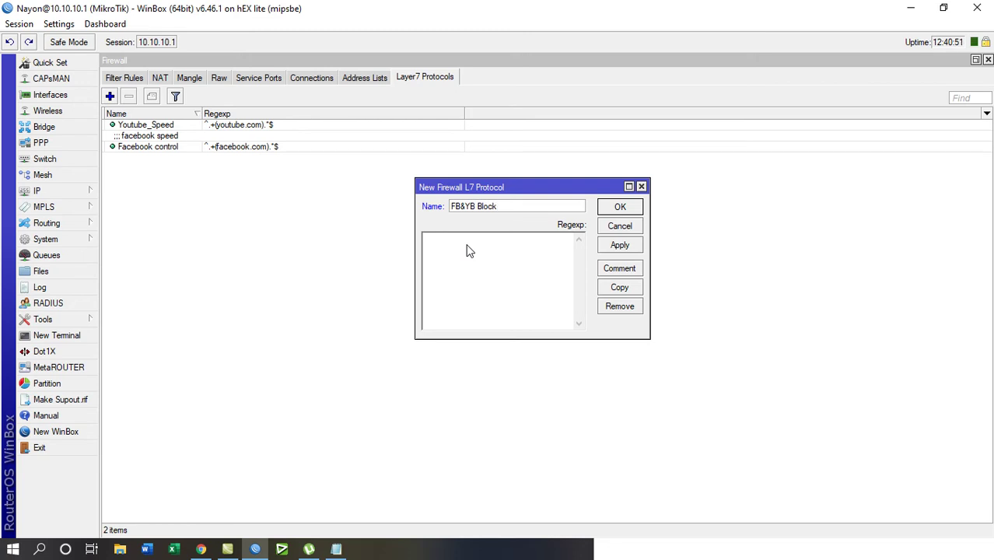
left_click(463, 248)
key("ctrl+v")
left_click(614, 249)
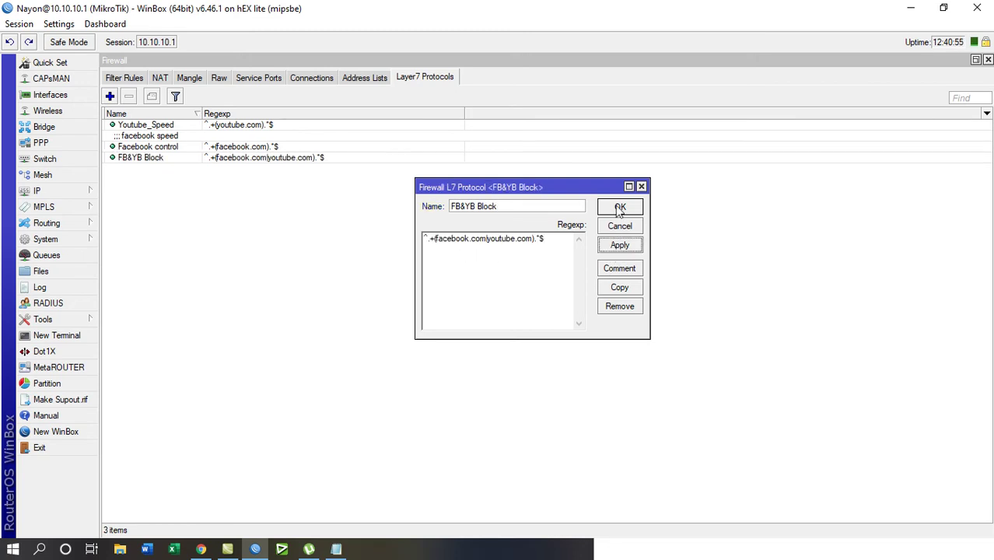
left_click(619, 207)
left_click(151, 160)
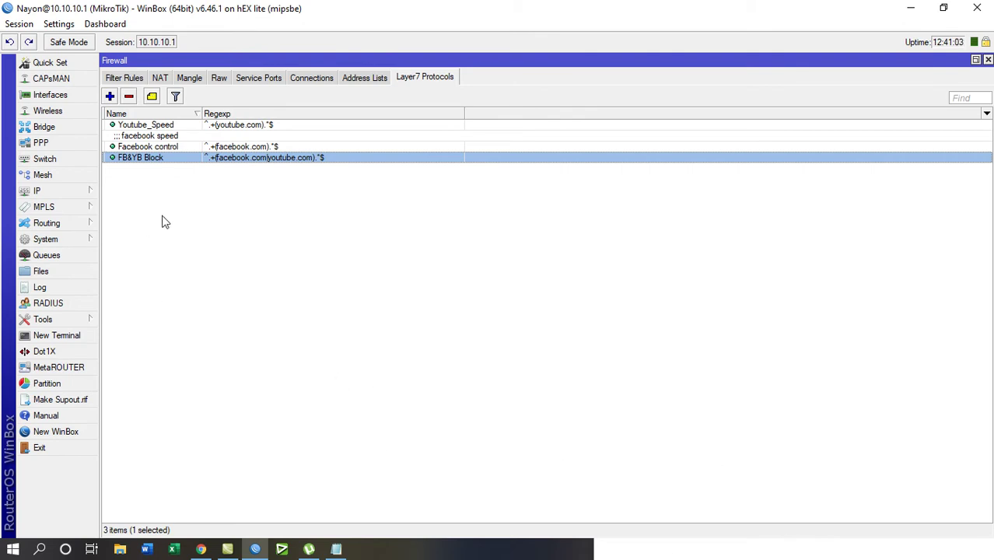
- Start a new firewall filter rule on the forward chain and enable its source address entry
left_click(116, 77)
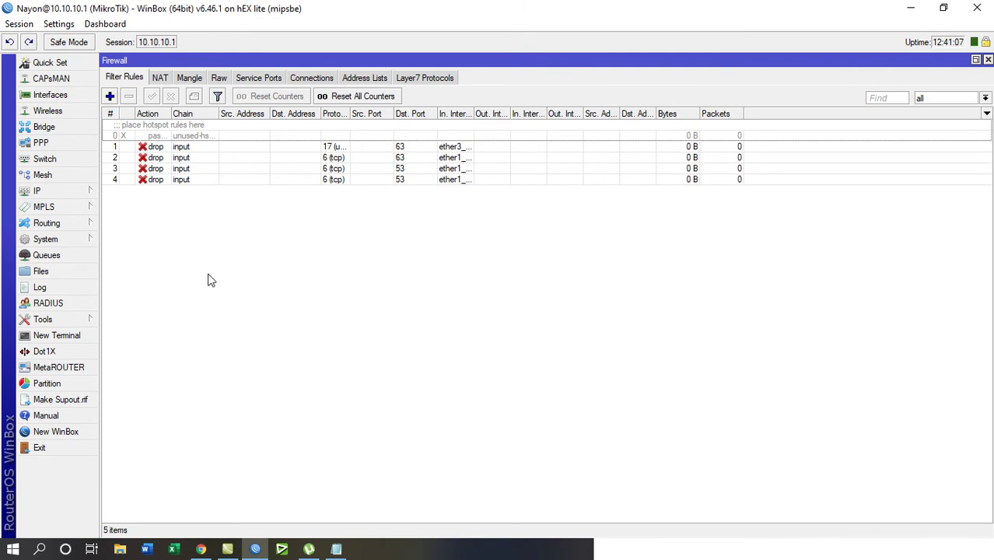
left_click(109, 95)
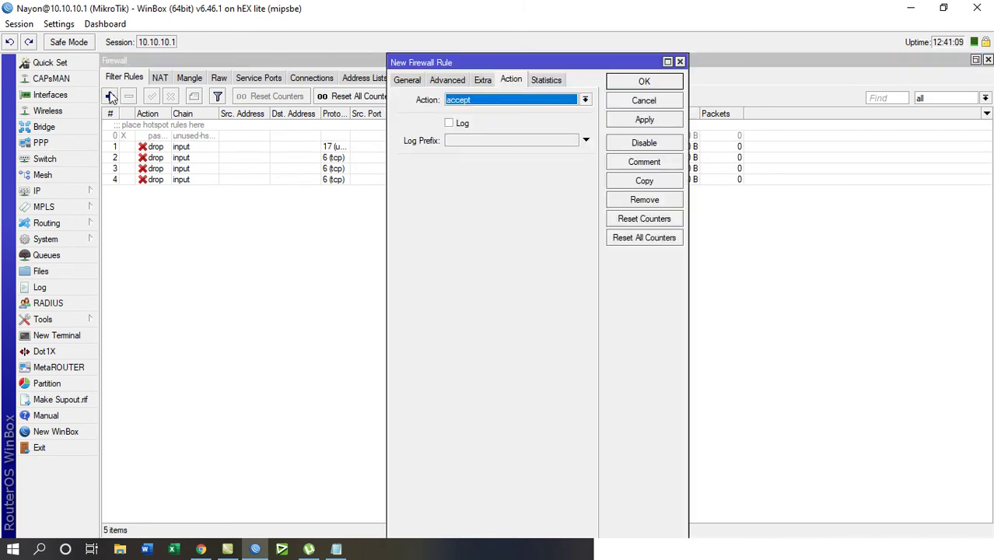
left_click(407, 79)
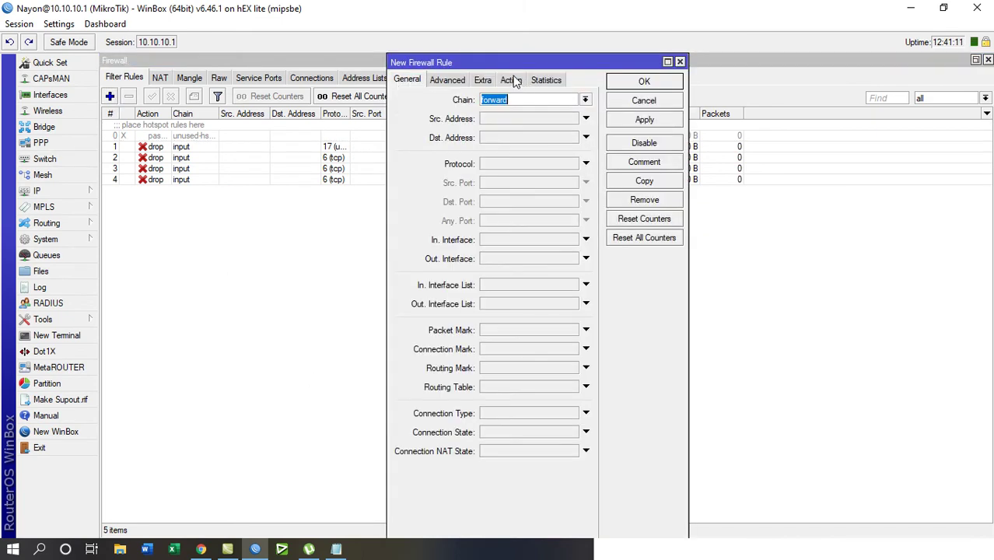
left_click_drag(510, 63, 510, 62)
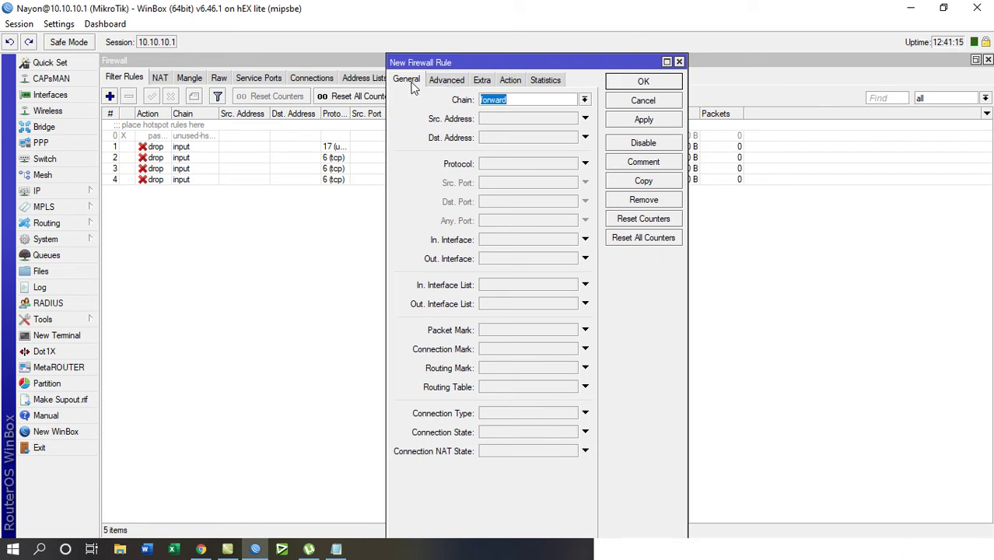
left_click(500, 120)
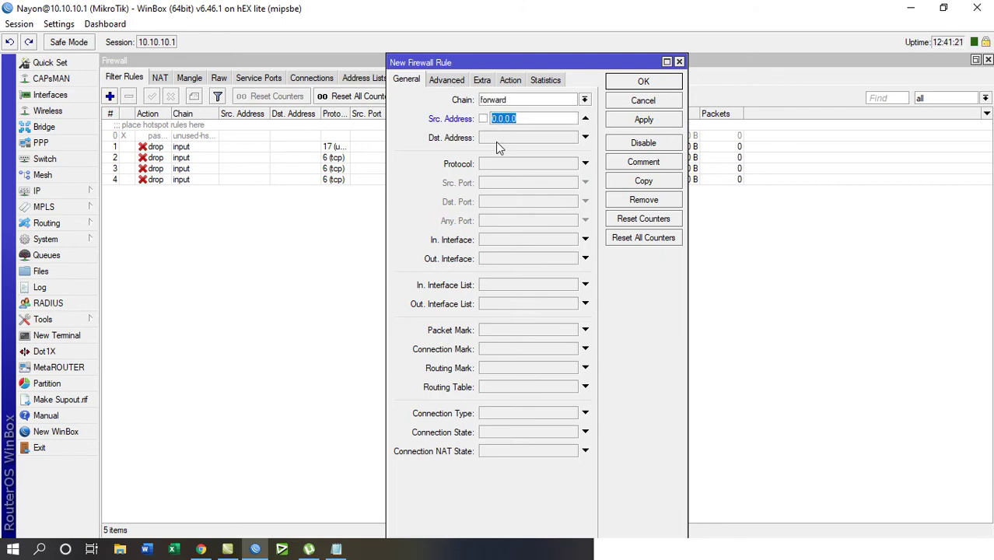
- Switch to the Windows Network & Internet settings and open the list of network adapters
left_click(727, 554)
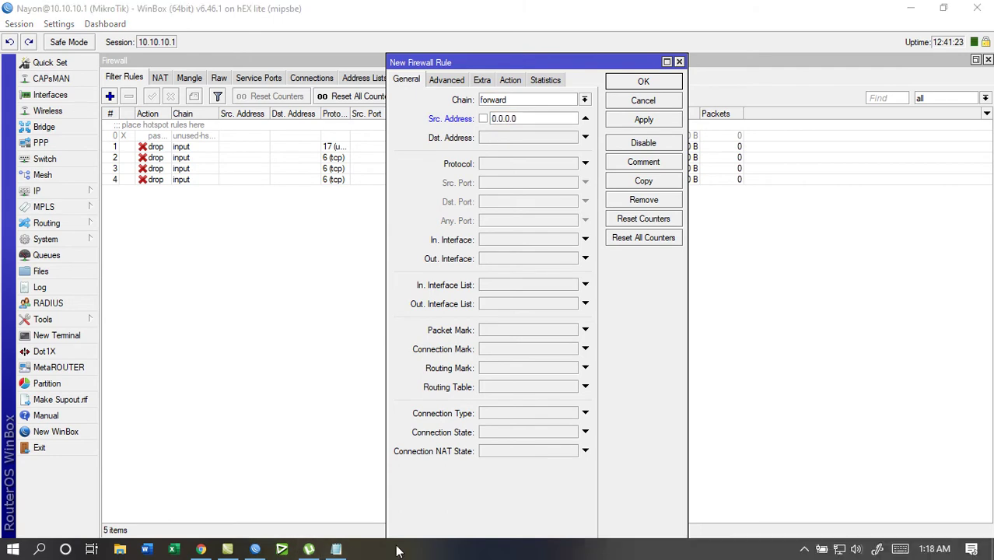
right_click(843, 550)
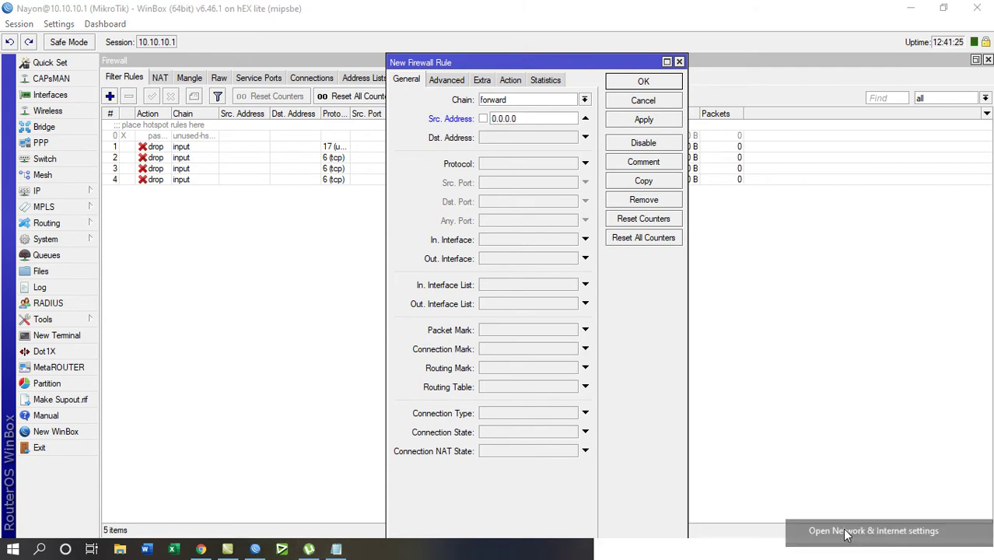
left_click(845, 533)
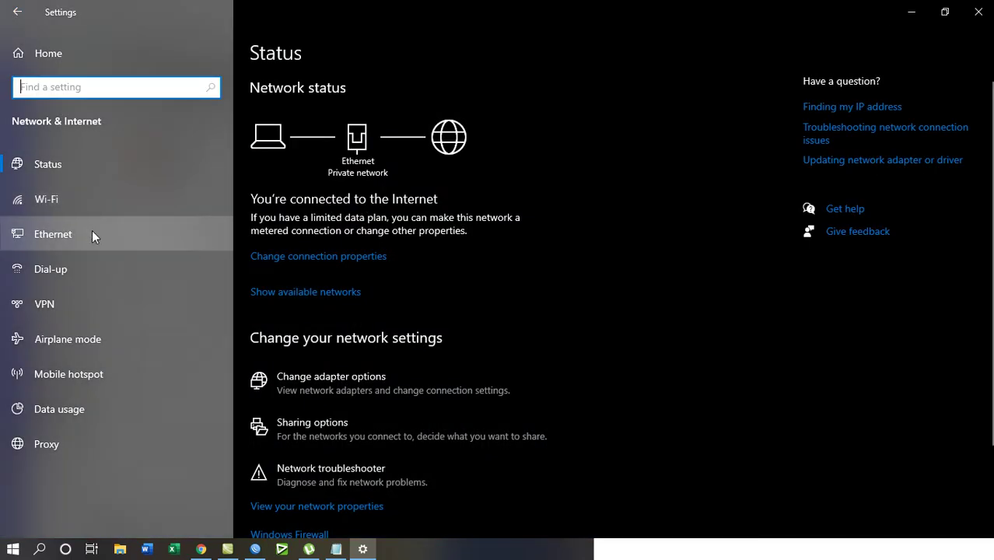
left_click(150, 231)
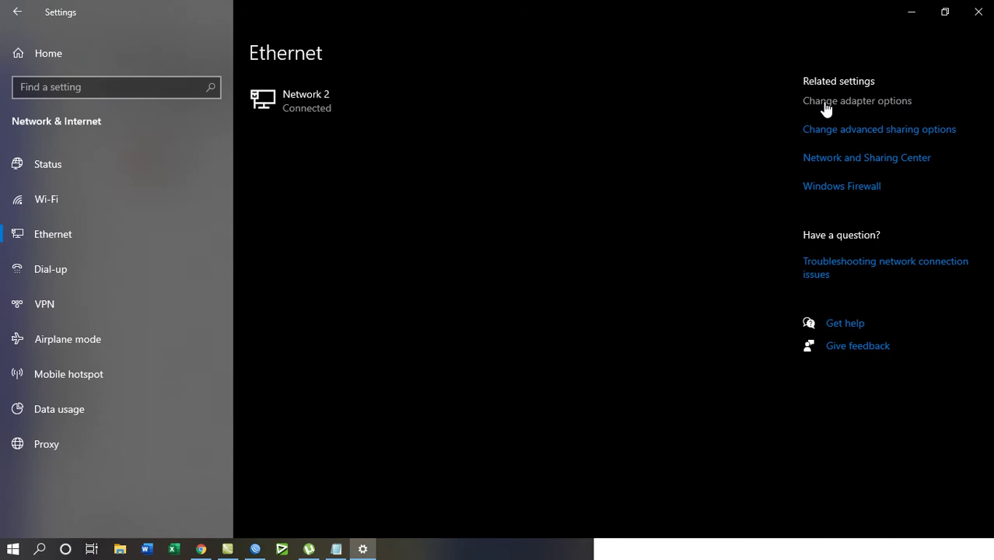
left_click(825, 103)
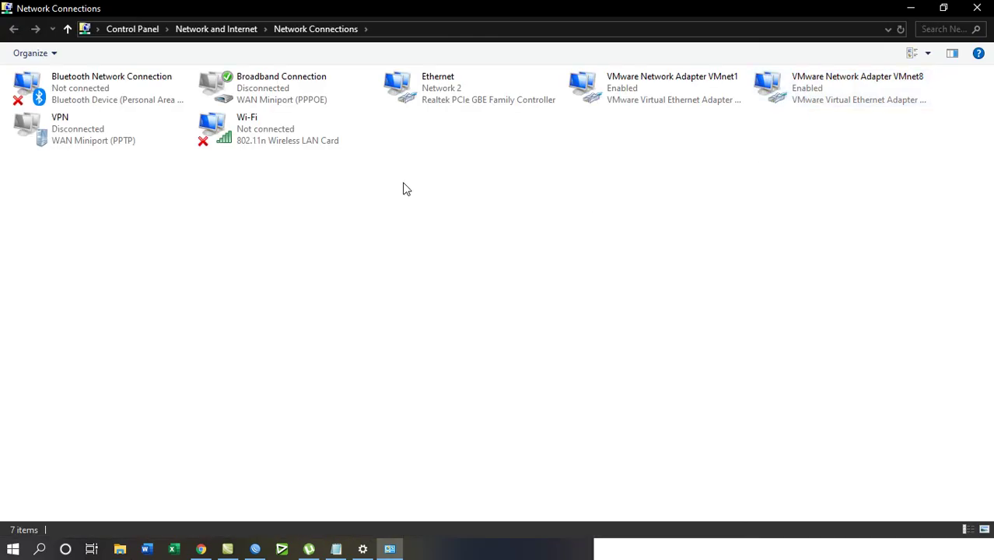
- Inspect the Ethernet adapter's Internet Protocol Version 4 settings and close its properties without changing anything
left_click(459, 98)
right_click(457, 92)
left_click(507, 230)
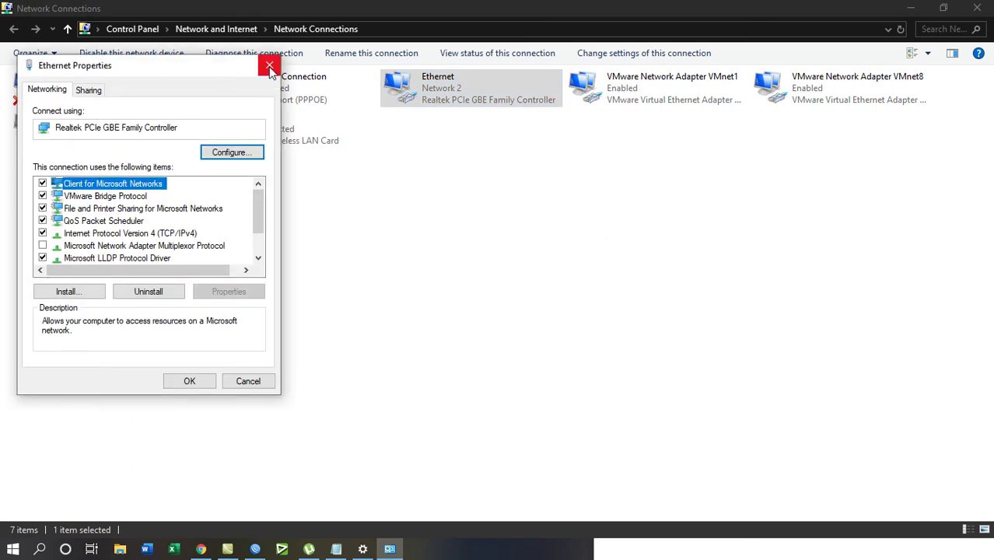
double_click(190, 237)
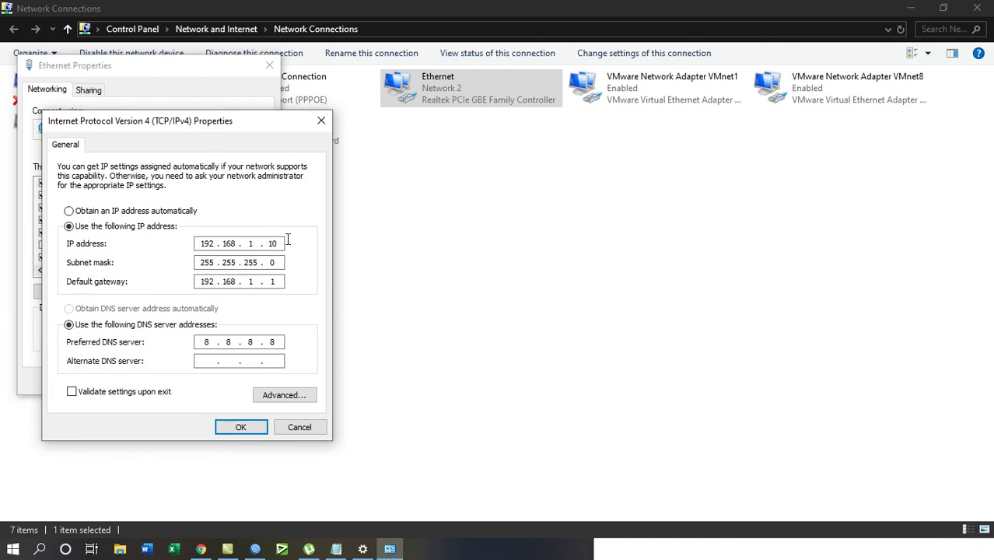
left_click(321, 121)
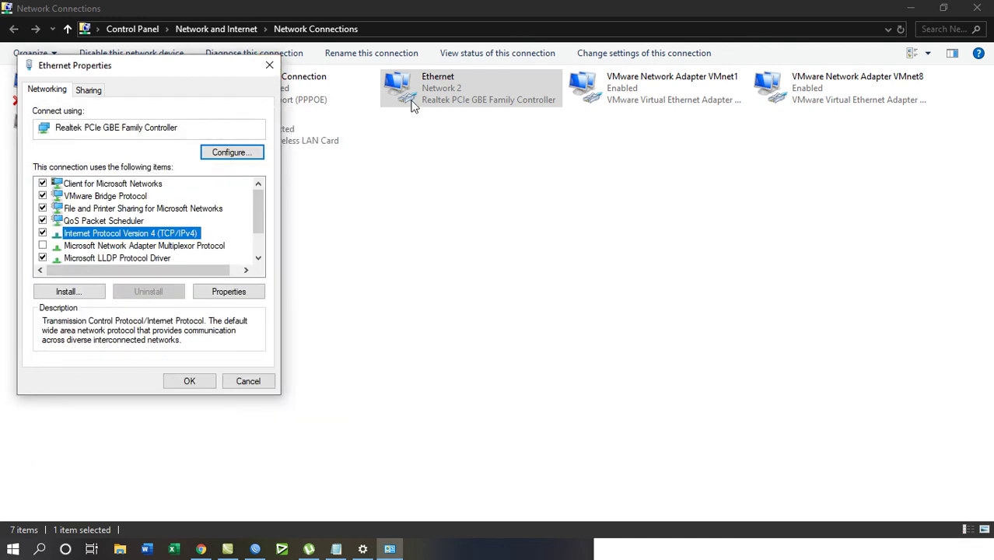
left_click(269, 66)
- View the Ethernet adapter's status and its network connection details
right_click(410, 89)
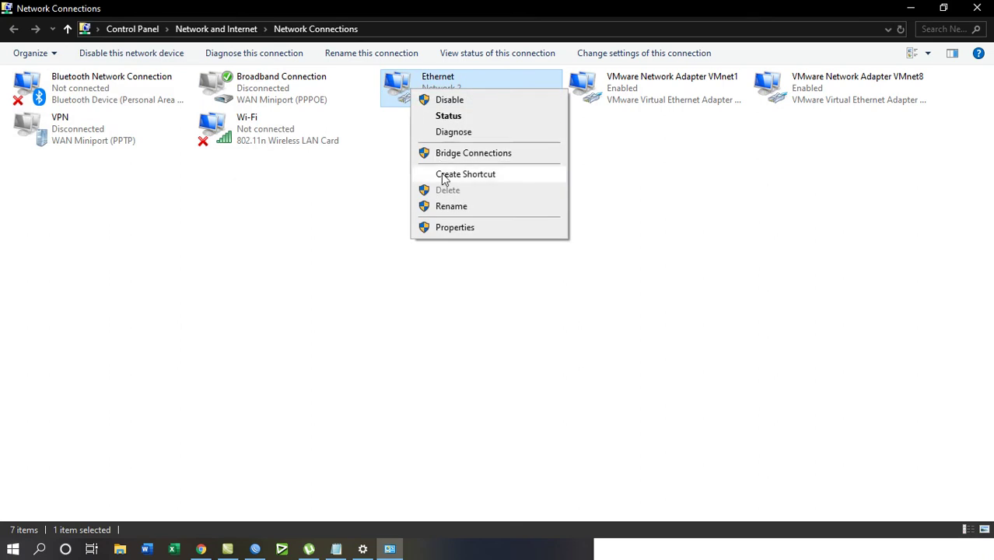
left_click(447, 117)
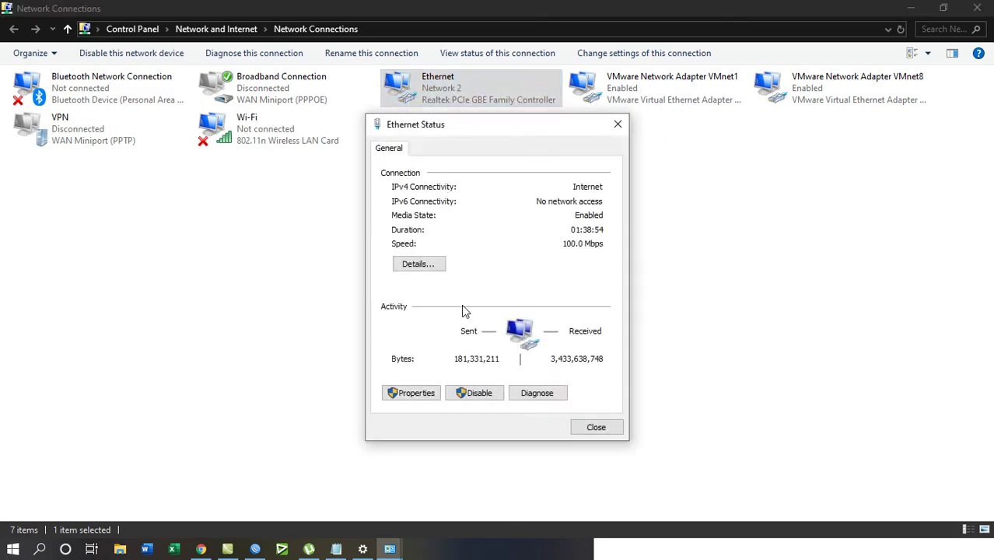
left_click(413, 264)
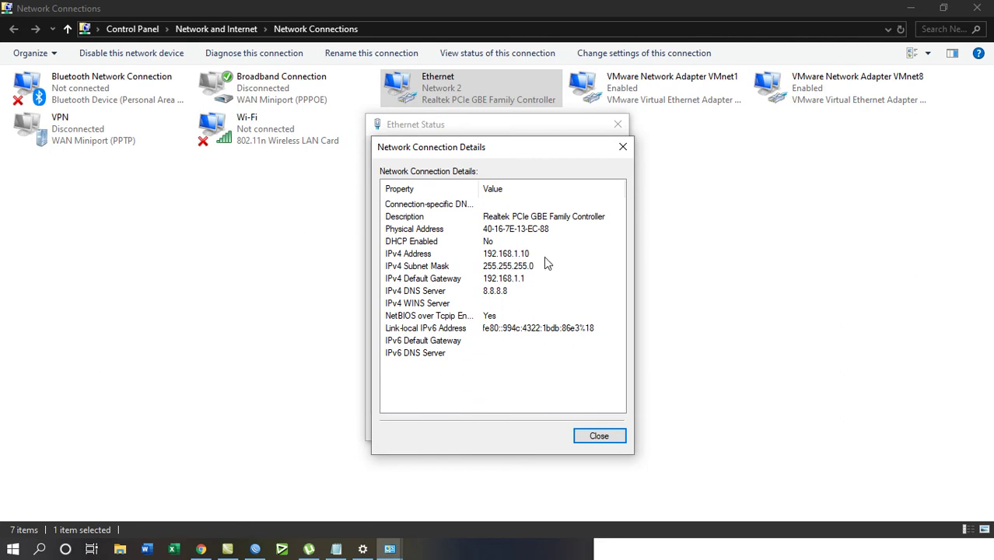
- Switch back to WinBox and compare the LAN_2 entry in the router's IP address list with the computer's Ethernet details
left_click(255, 549)
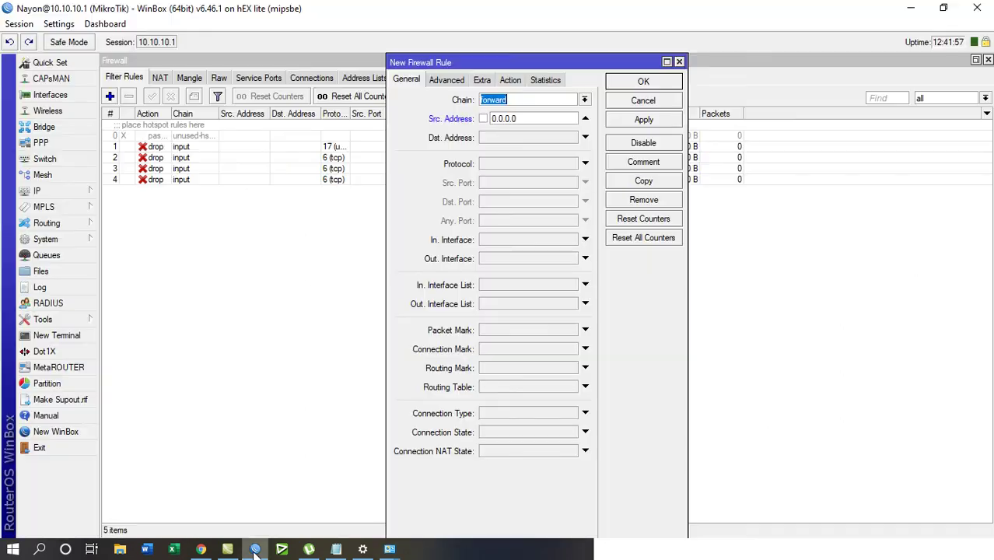
left_click(60, 192)
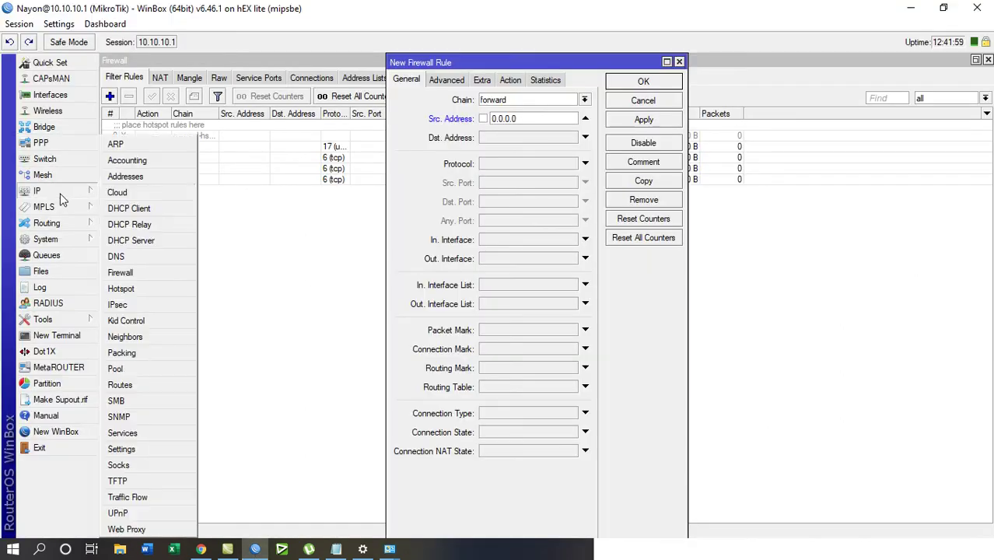
left_click(139, 178)
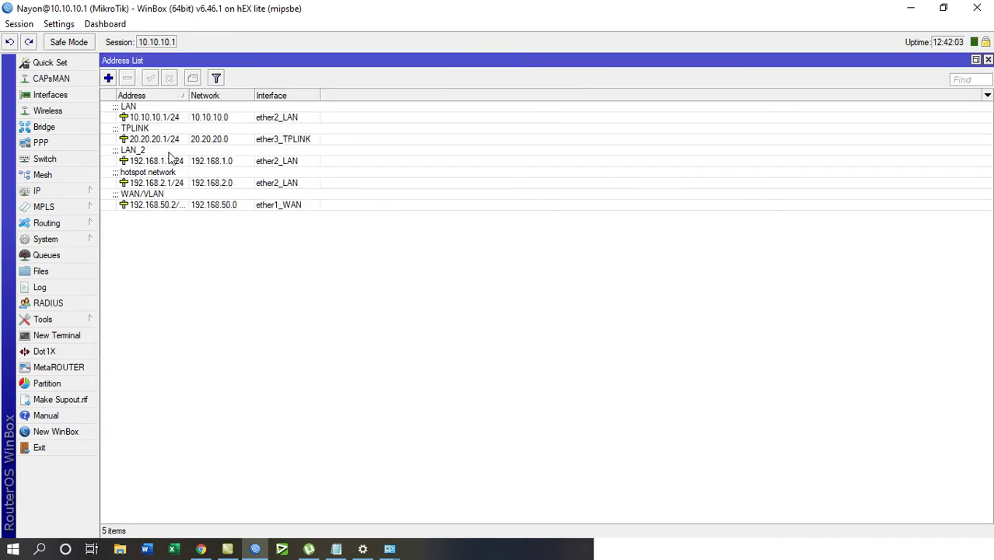
left_click(165, 163)
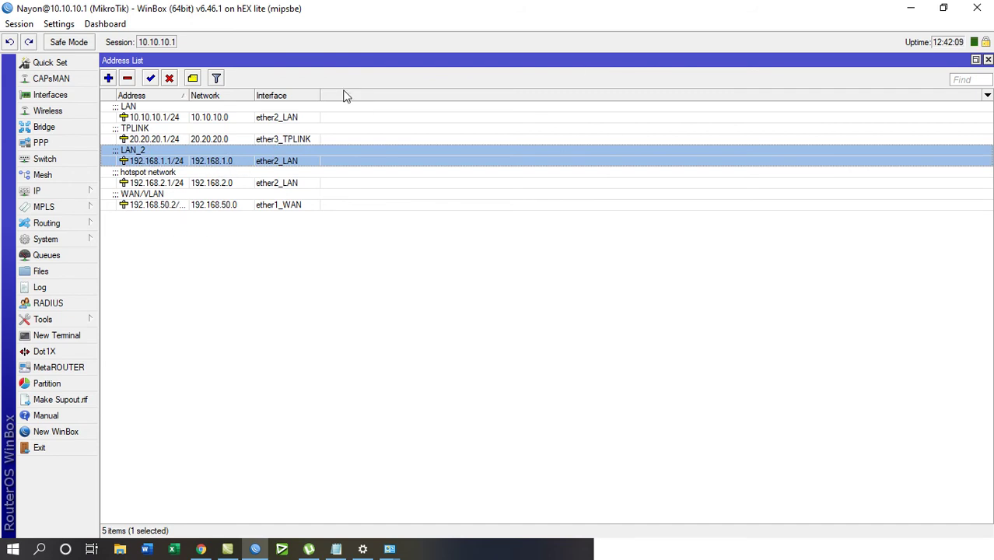
left_click(928, 10)
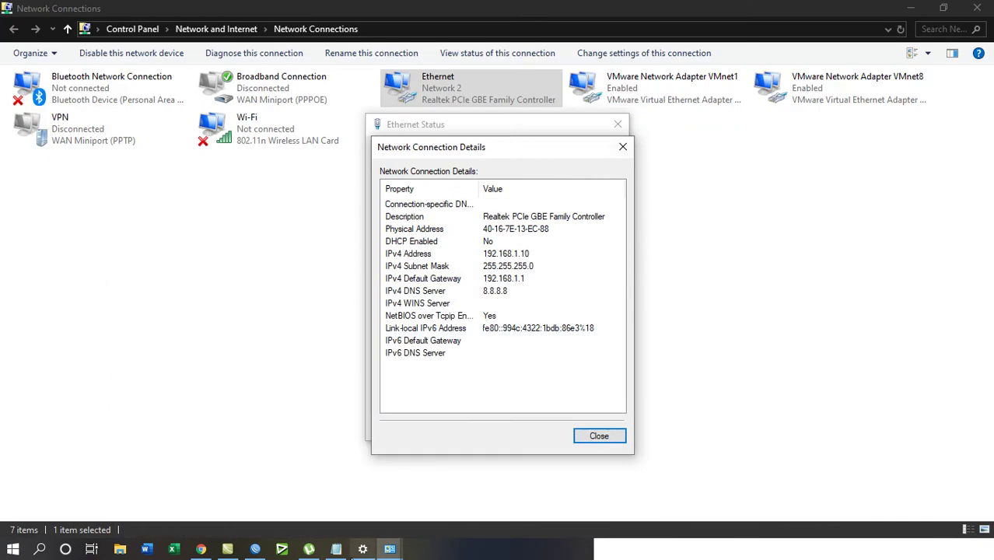
left_click(256, 547)
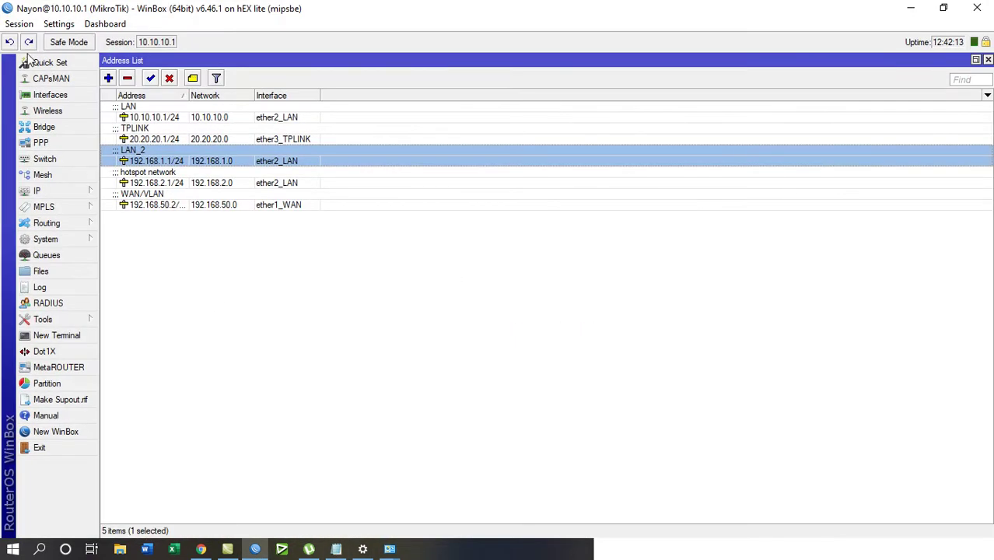
- Close the address list and set the new firewall rule's source address to 192.168.1.0/24
left_click(987, 60)
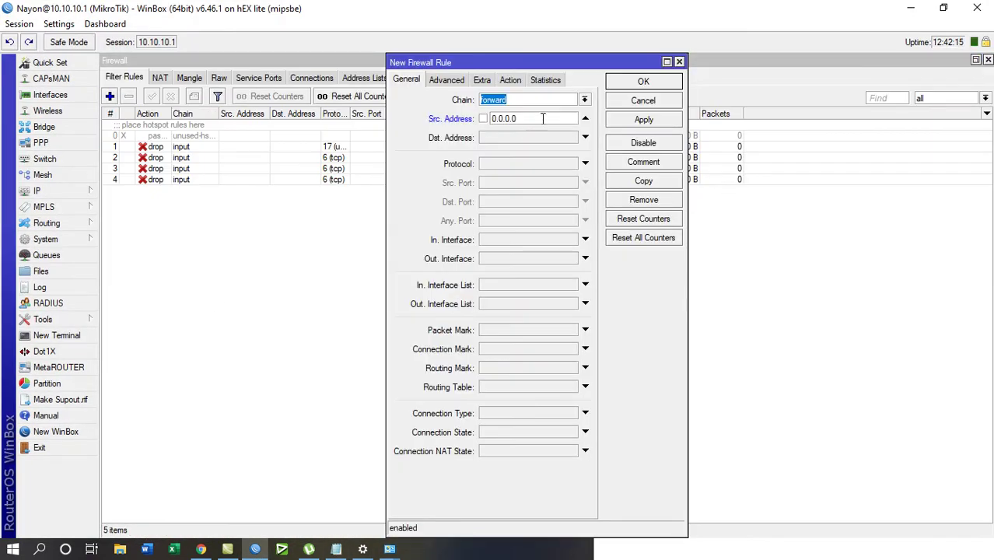
key("Tab")
type("19")
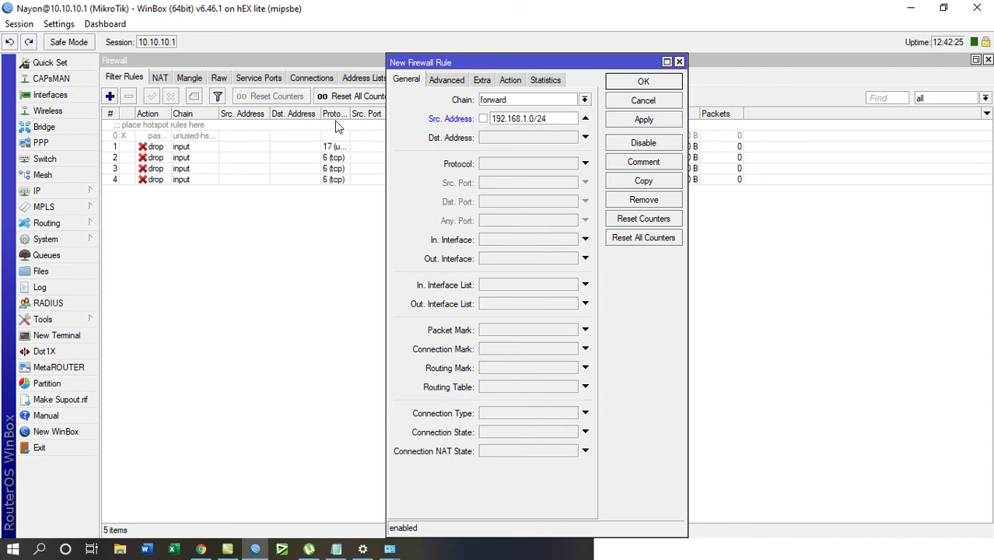
- Set the new firewall rule's Layer7 protocol to FB&YB Block
left_click(447, 80)
left_click(545, 148)
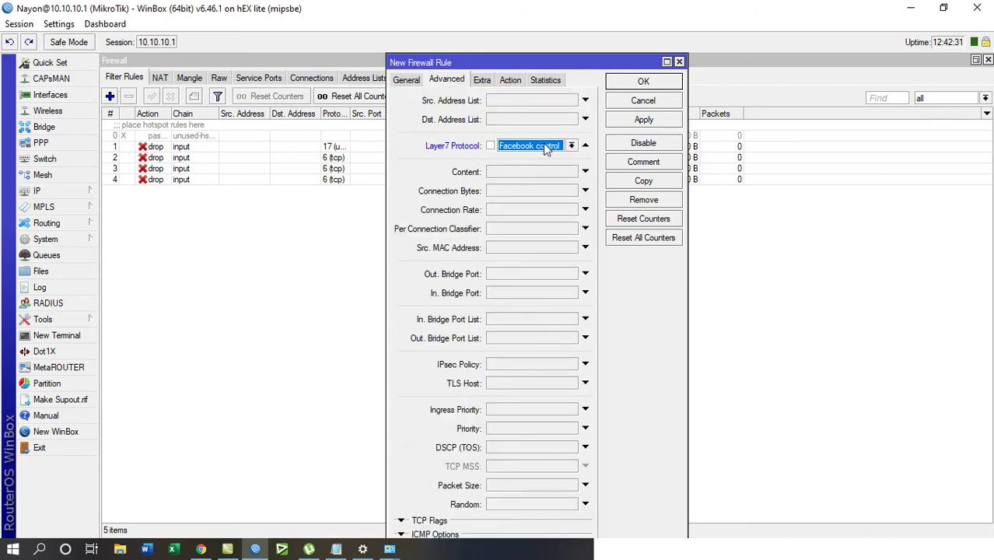
left_click(570, 148)
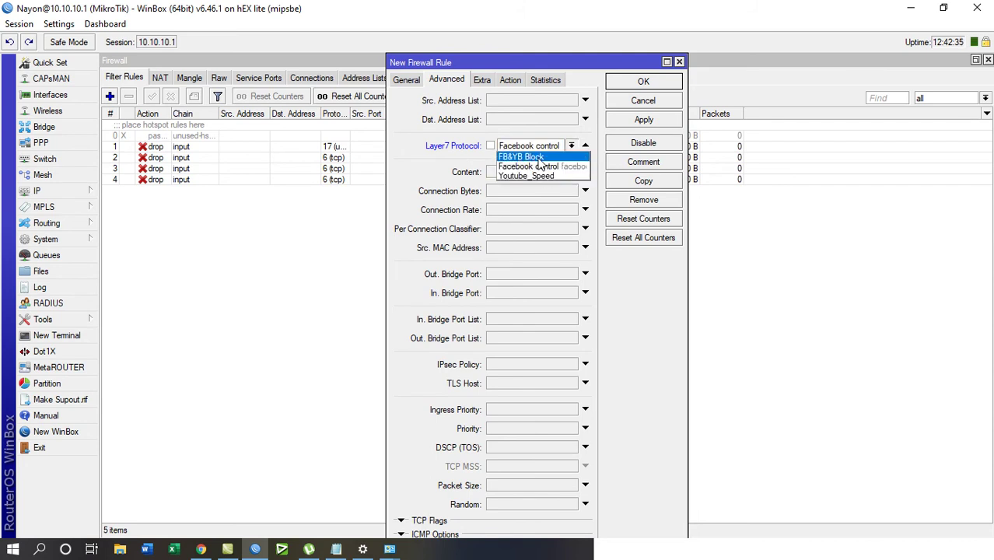
left_click(537, 157)
- Set the rule's action to drop, save the rule, and widen the source address column in the filter rules list
left_click(510, 80)
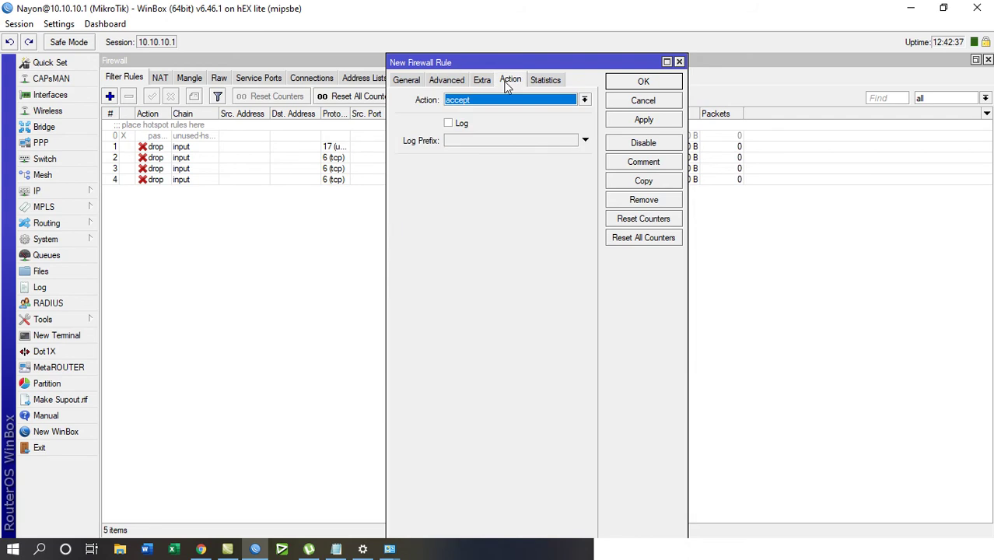
left_click(585, 100)
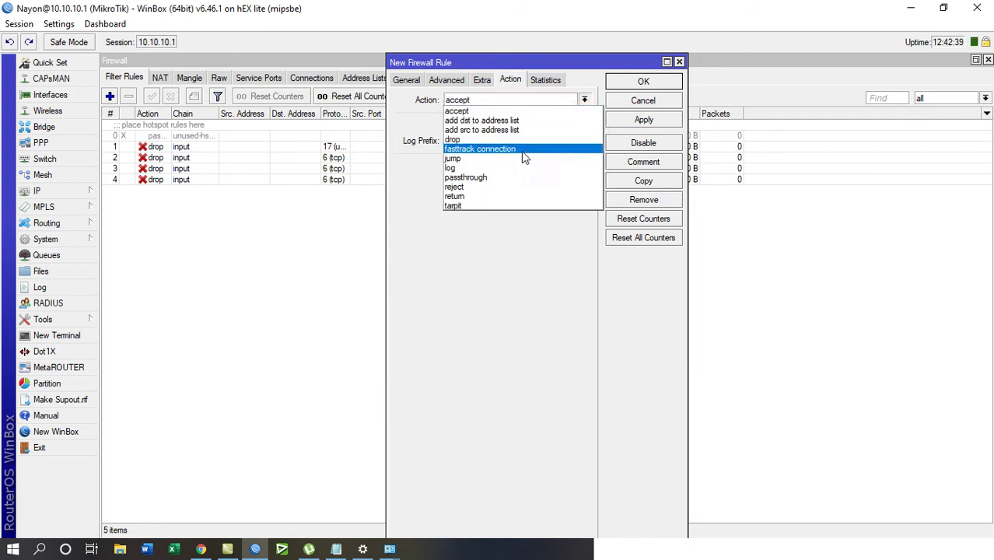
left_click(475, 139)
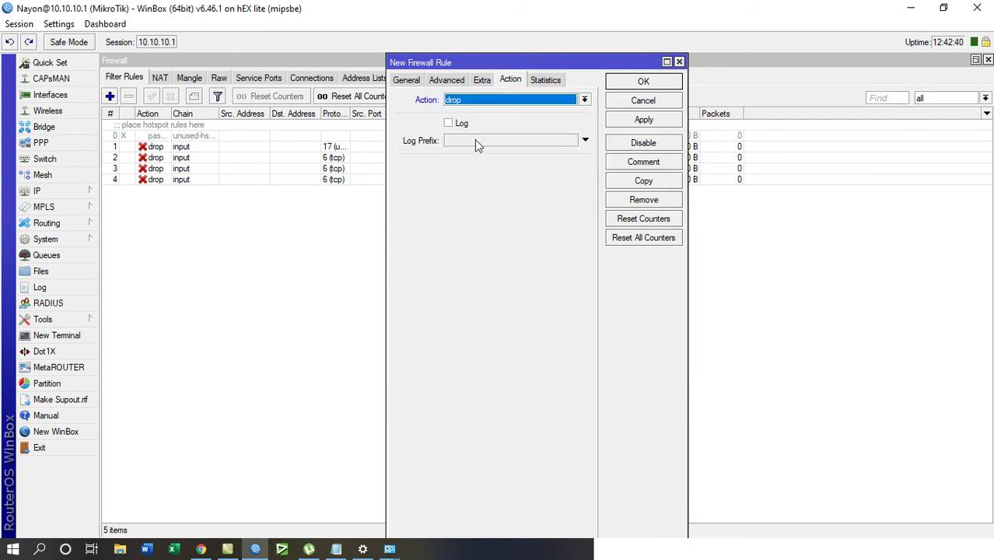
left_click(645, 120)
left_click(647, 84)
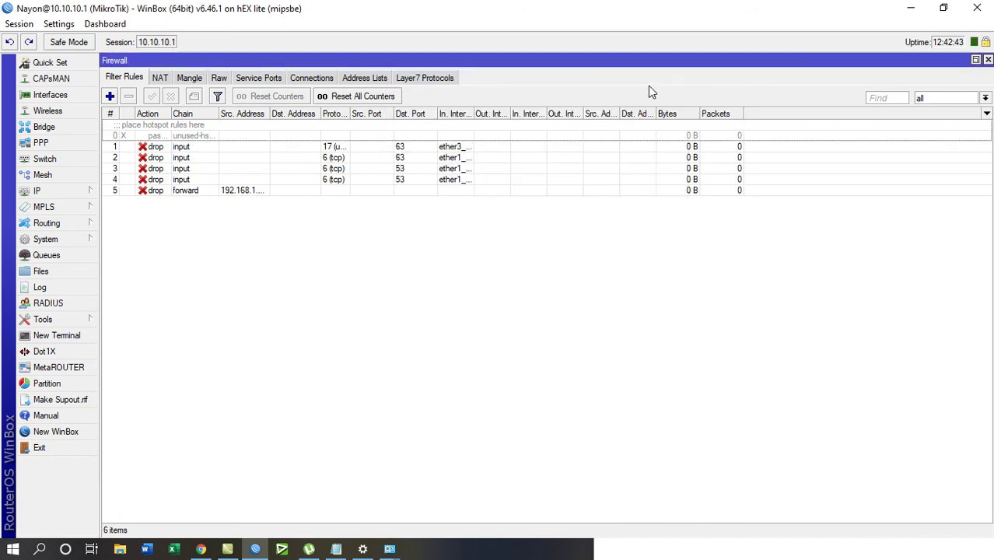
left_click_drag(270, 115, 336, 113)
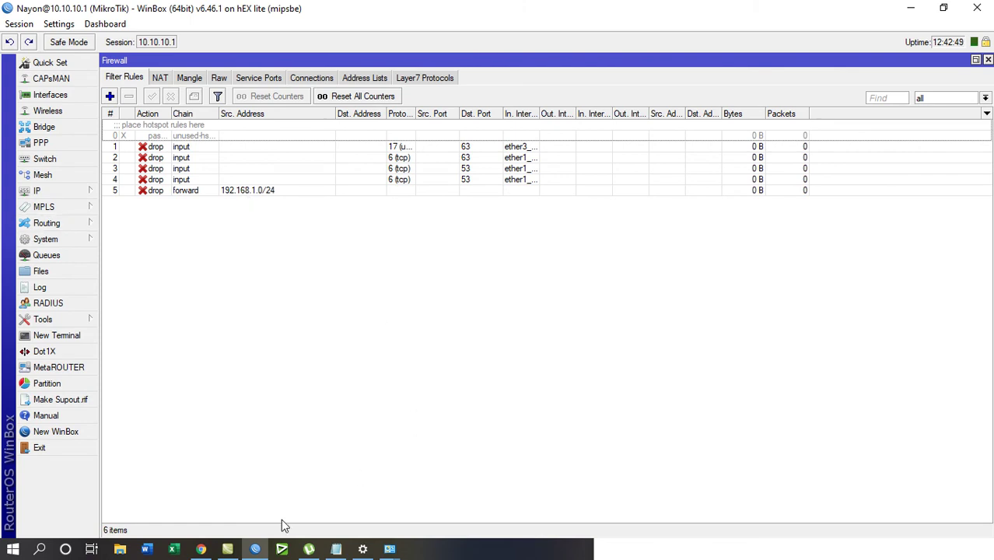
- Switch to Chrome and open the bookmarked Facebook and YouTube sites in separate tabs to test the block
left_click(201, 549)
left_click(172, 61)
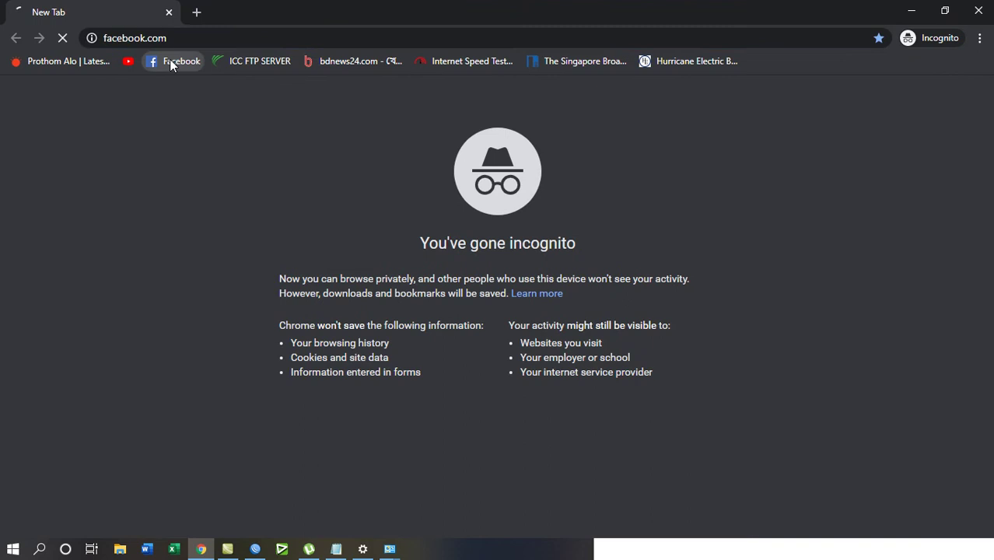
left_click(197, 12)
left_click(130, 63)
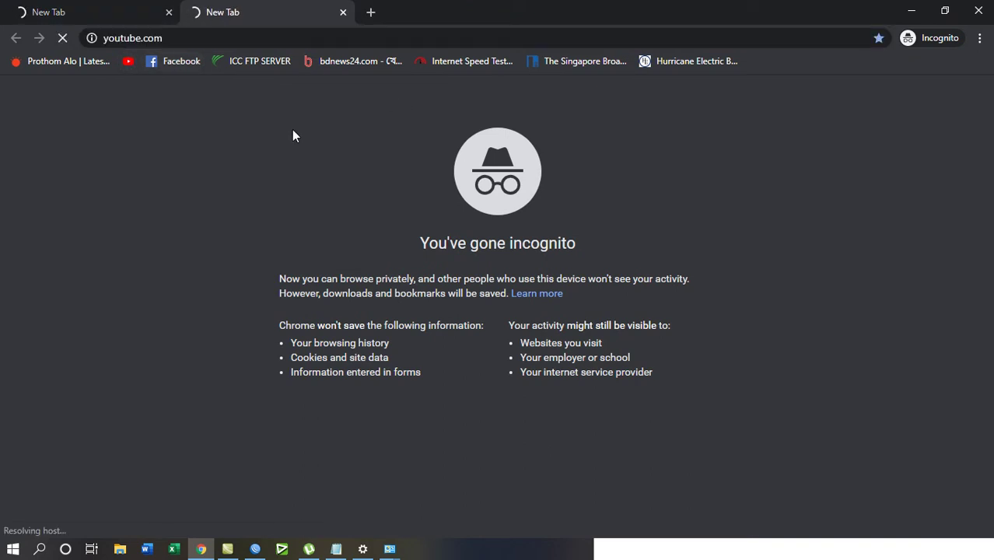
- Check whether the Facebook and YouTube tabs load, and minimize the browser to return to WinBox
left_click(138, 10)
left_click(248, 9)
left_click(137, 8)
left_click(233, 9)
left_click(160, 17)
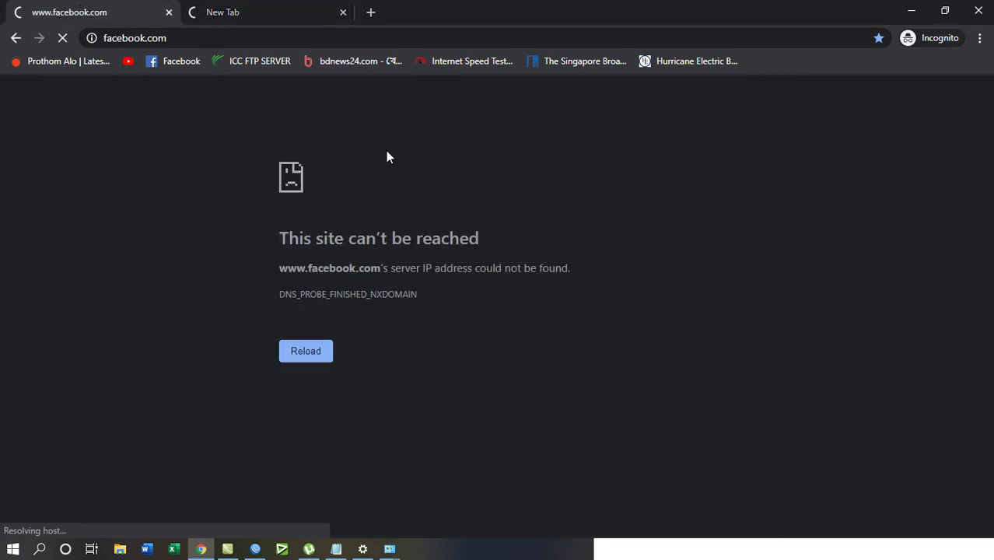
left_click(218, 10)
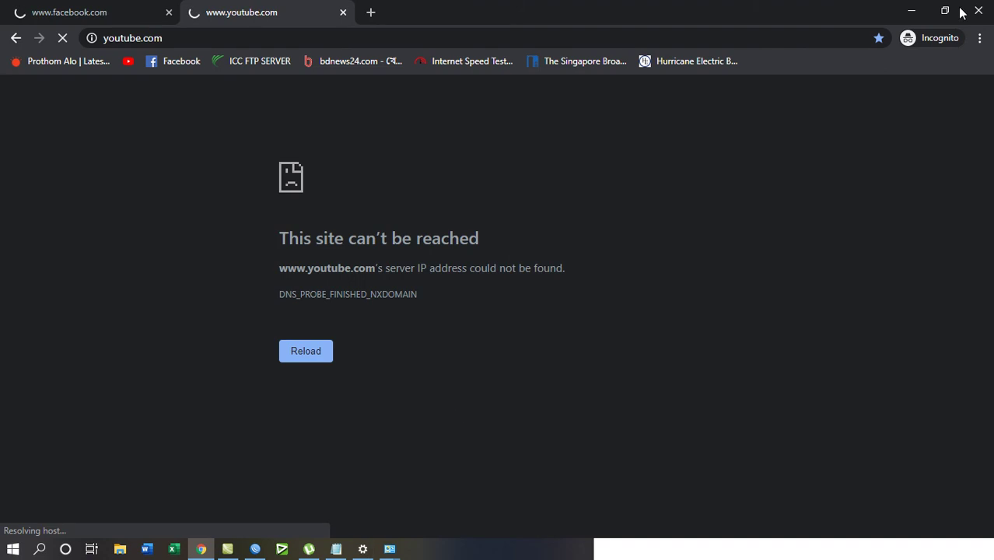
left_click(911, 10)
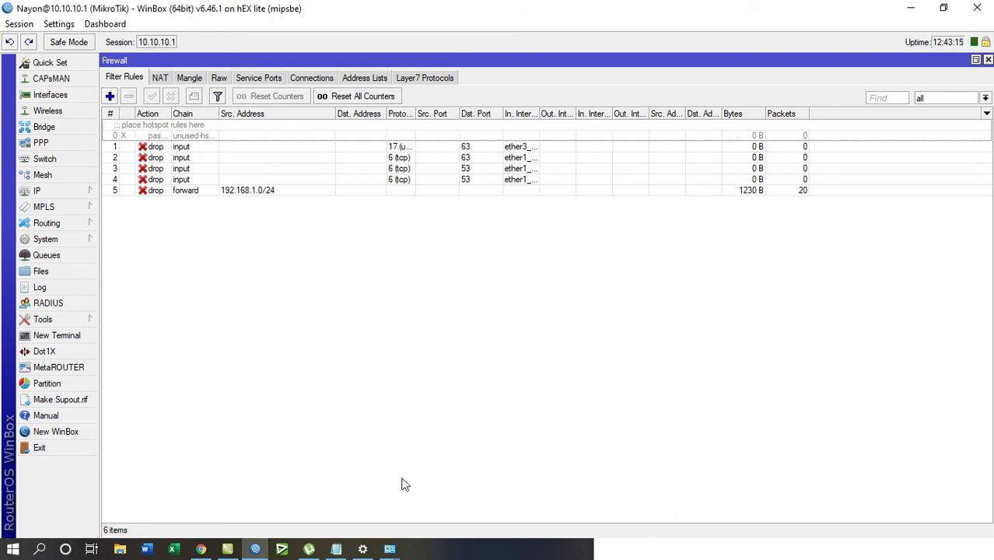
- Look up the computer's IPv4 address in the Ethernet adapter's connection details, close those windows, and return to WinBox
left_click(362, 549)
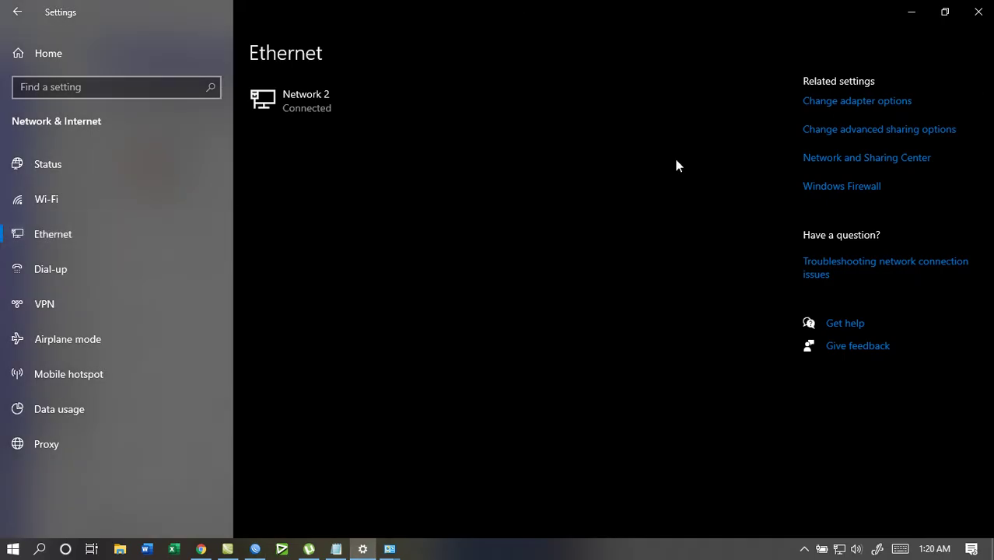
left_click(832, 102)
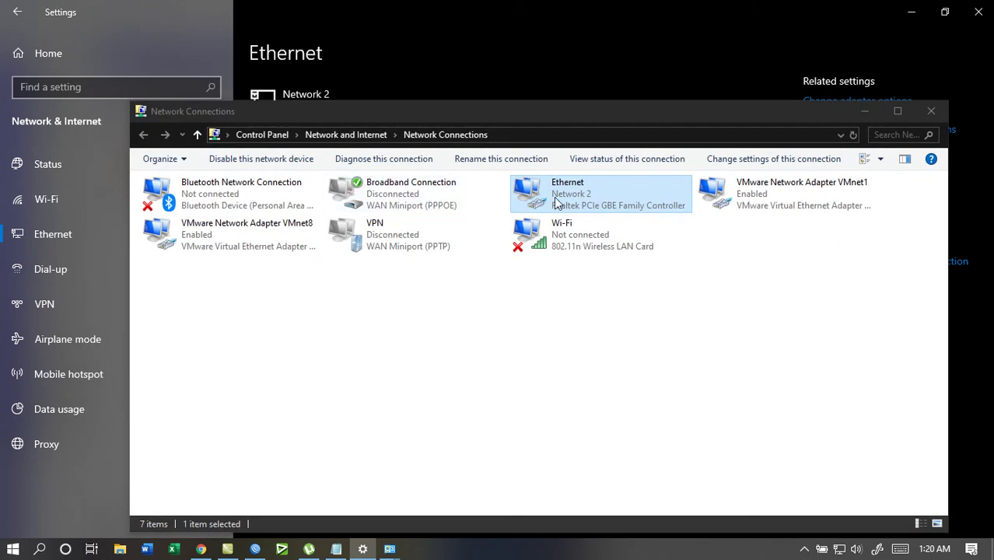
double_click(556, 200)
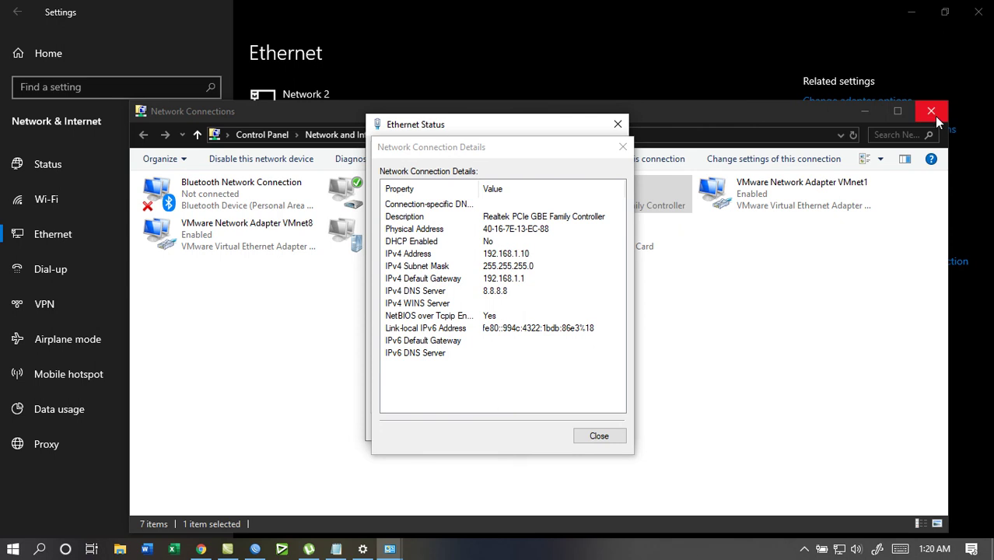
left_click(934, 116)
left_click(613, 146)
left_click(618, 146)
left_click(618, 125)
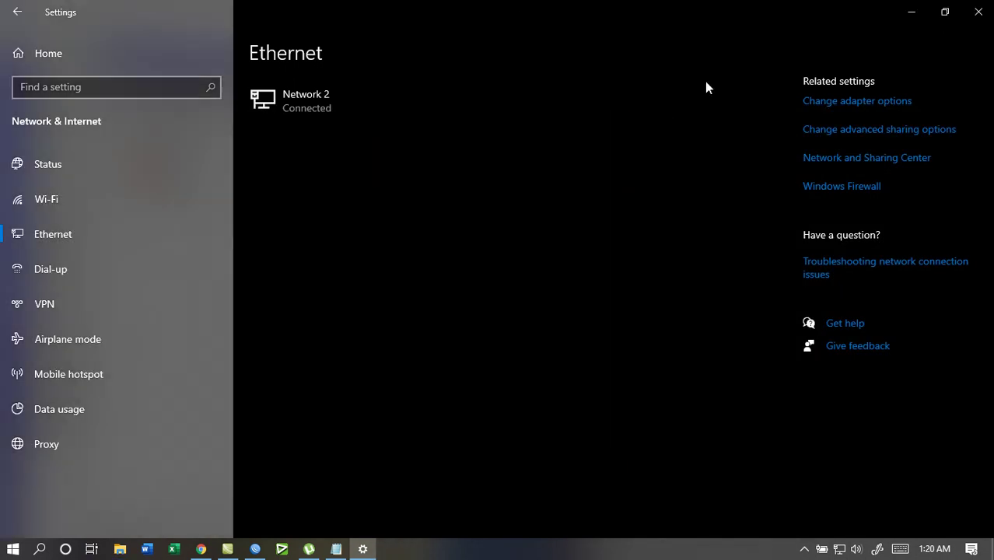
left_click(925, 14)
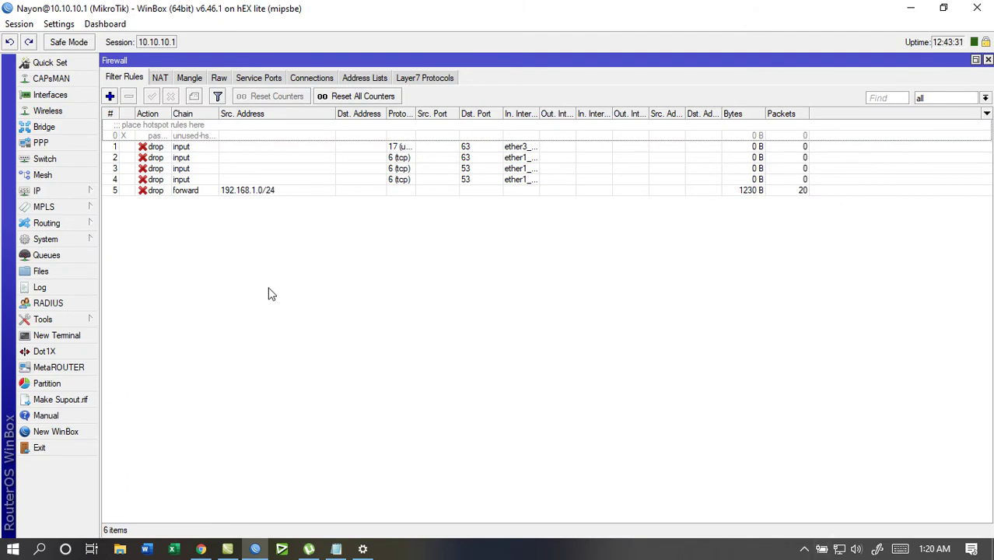
- Add a new firewall filter rule on the forward chain with source address 192.168.1.10
left_click(109, 96)
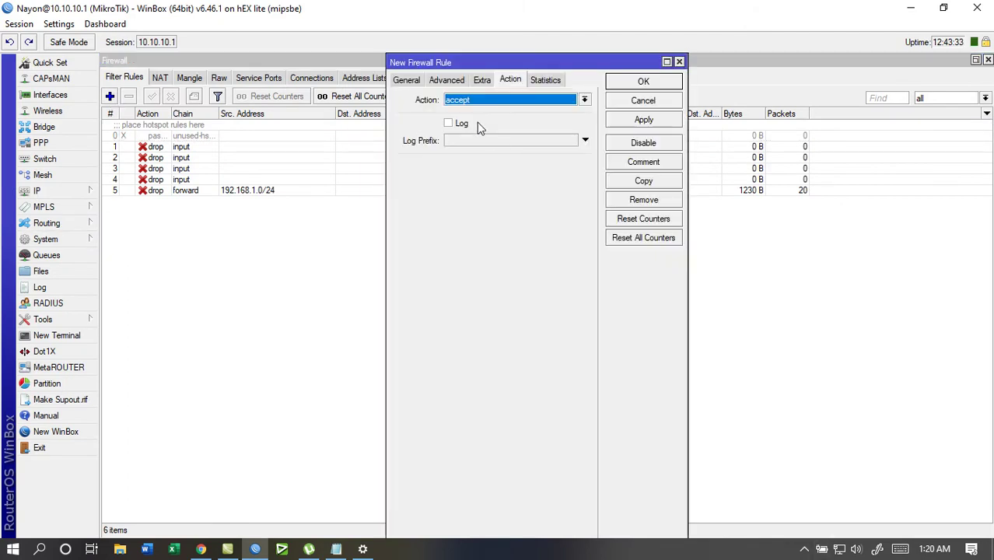
left_click(413, 79)
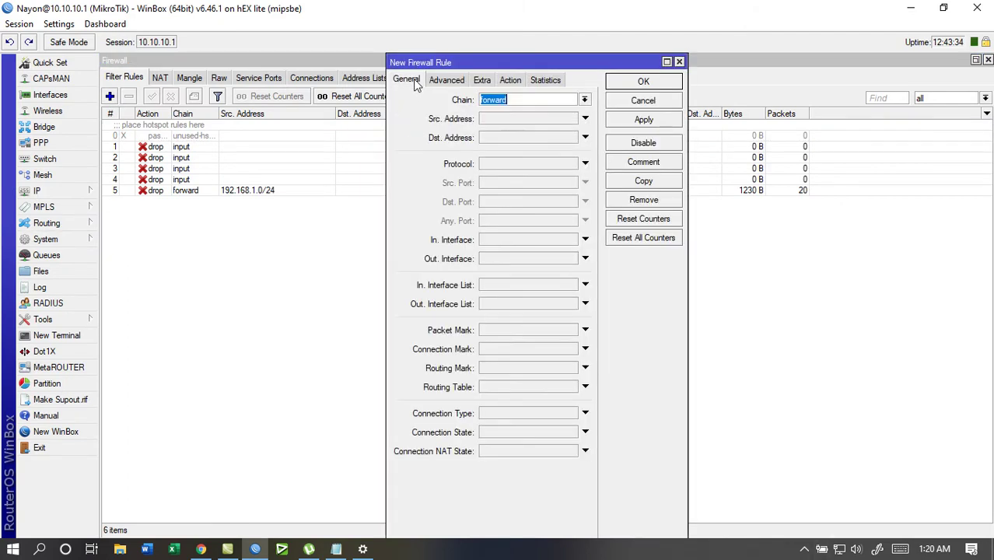
left_click(496, 118)
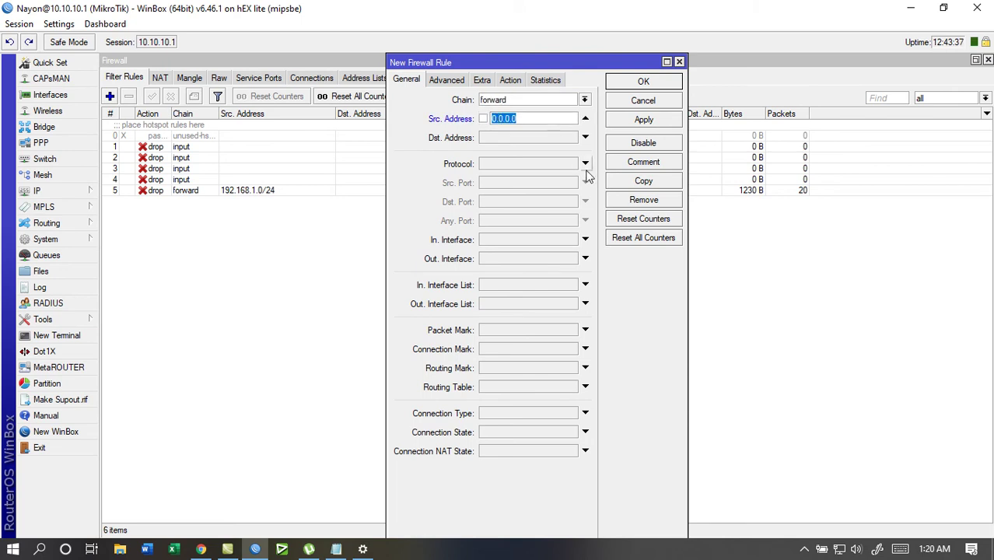
type("19")
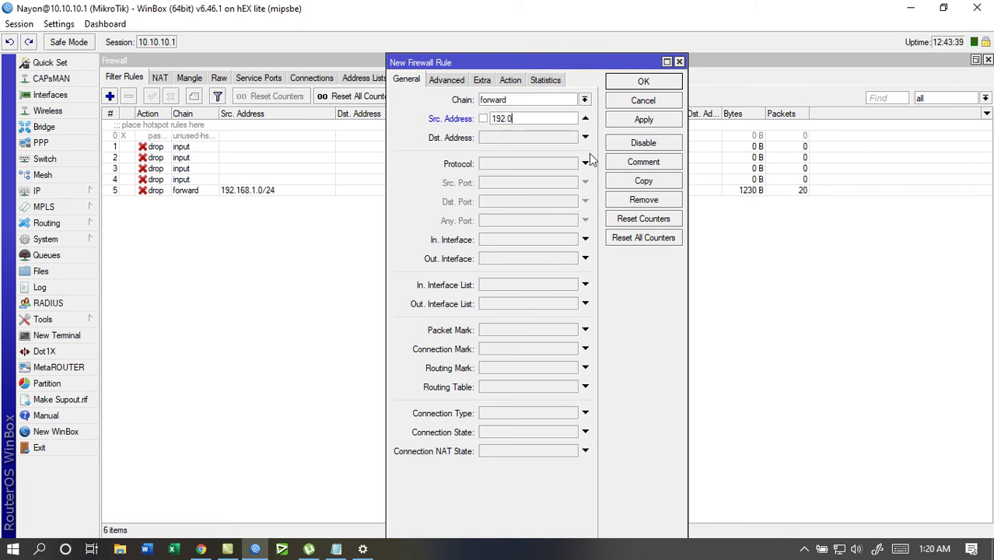
type("2.168.1.1")
- Save the 192.168.1.10 rule with the accept action and move it above the 192.168.1.0/24 drop rule
left_click(446, 83)
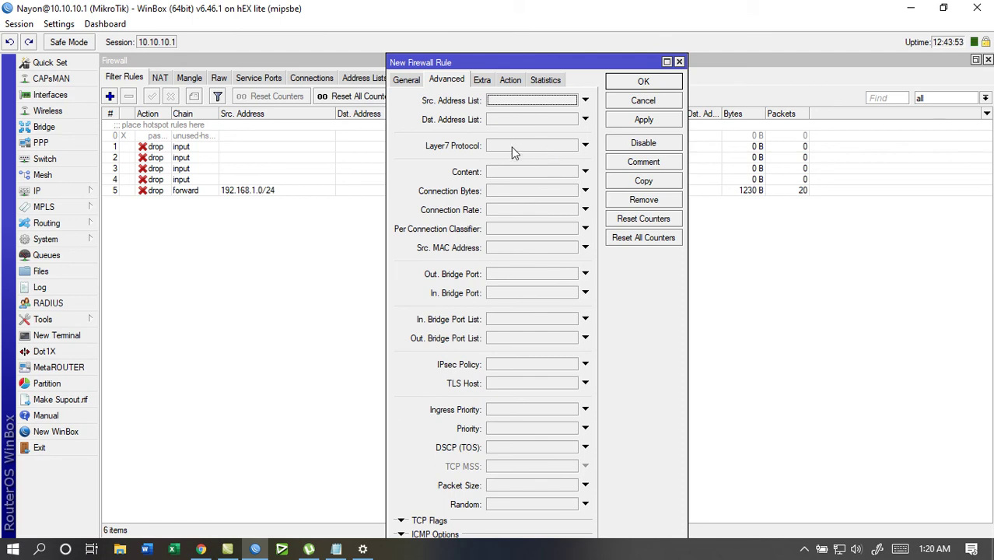
left_click(510, 80)
left_click(583, 100)
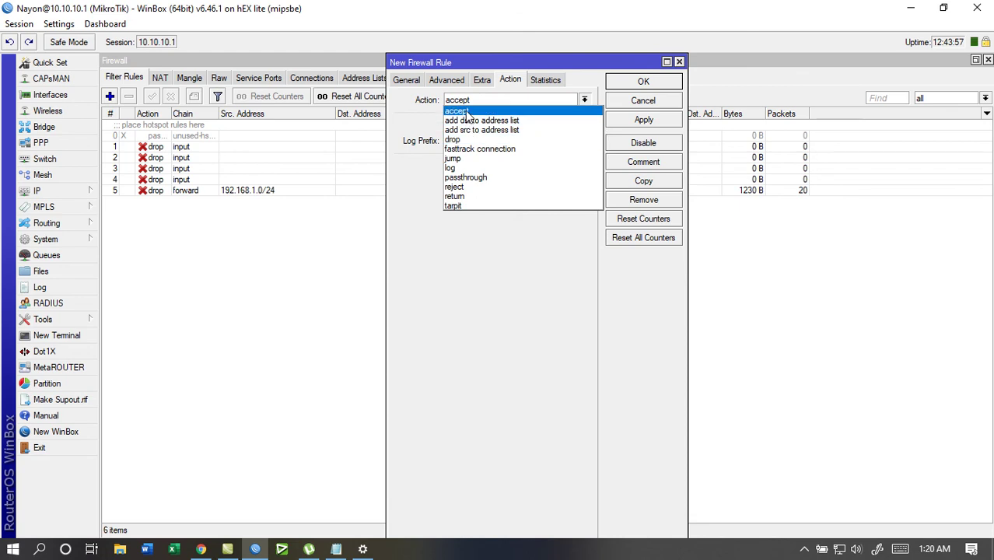
left_click(469, 112)
left_click(648, 120)
left_click(637, 88)
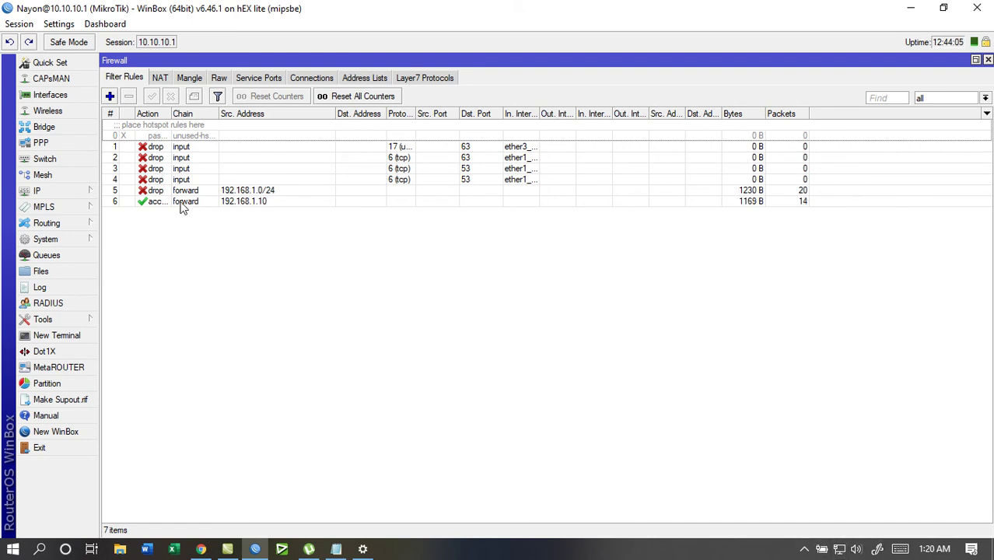
left_click_drag(182, 207, 185, 194)
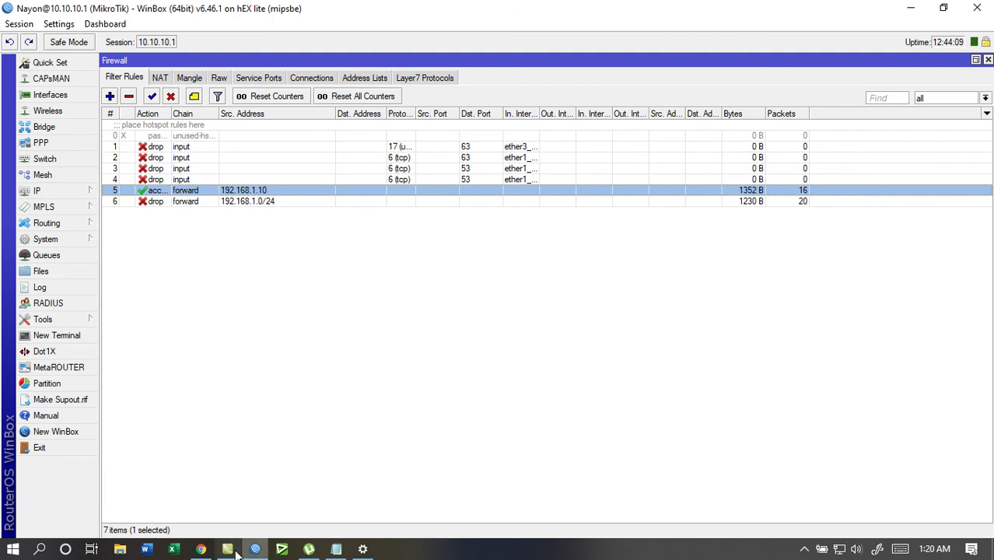
- Switch to Chrome, reload the YouTube and Facebook pages, and check whether both sites load
left_click(200, 549)
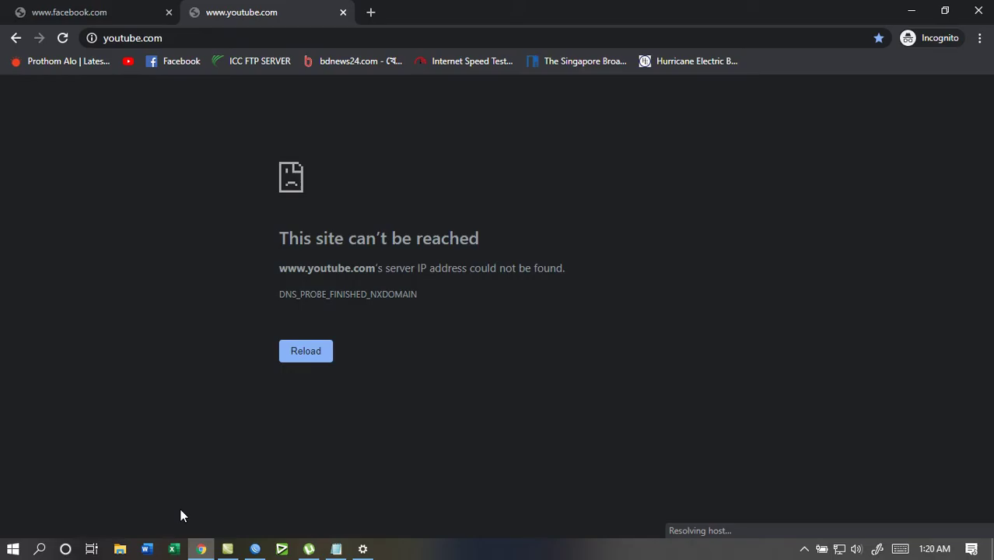
left_click(70, 45)
left_click(47, 11)
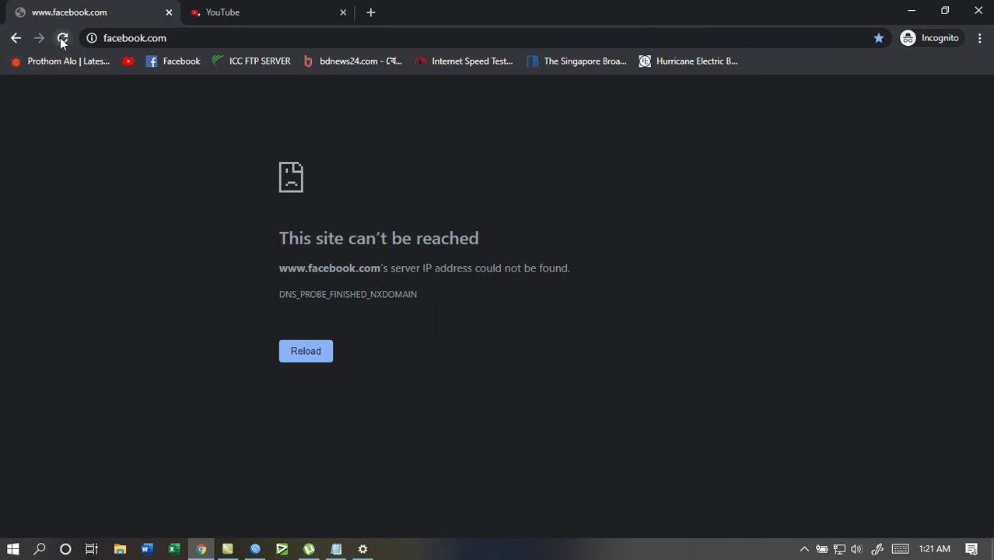
left_click(63, 38)
left_click(263, 13)
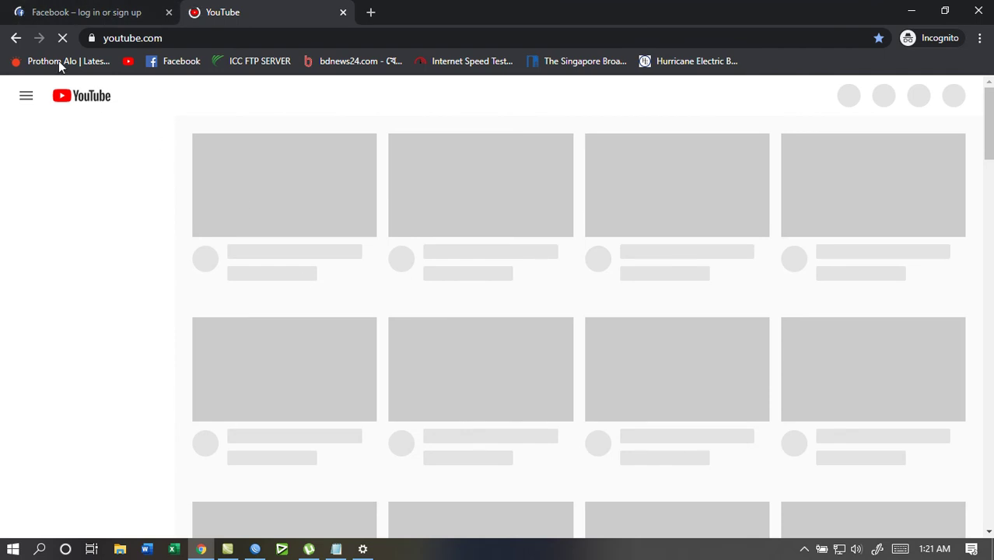
left_click(78, 12)
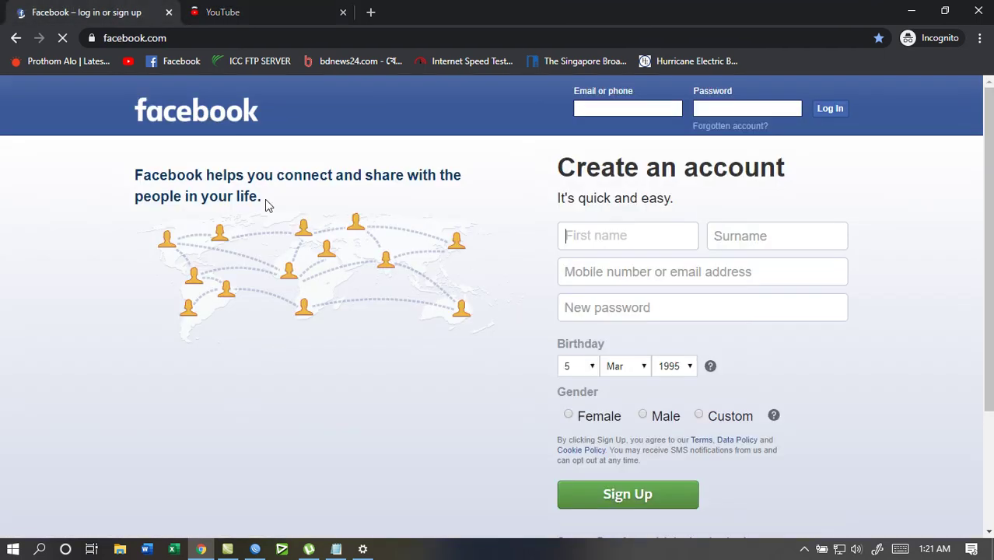
left_click(248, 11)
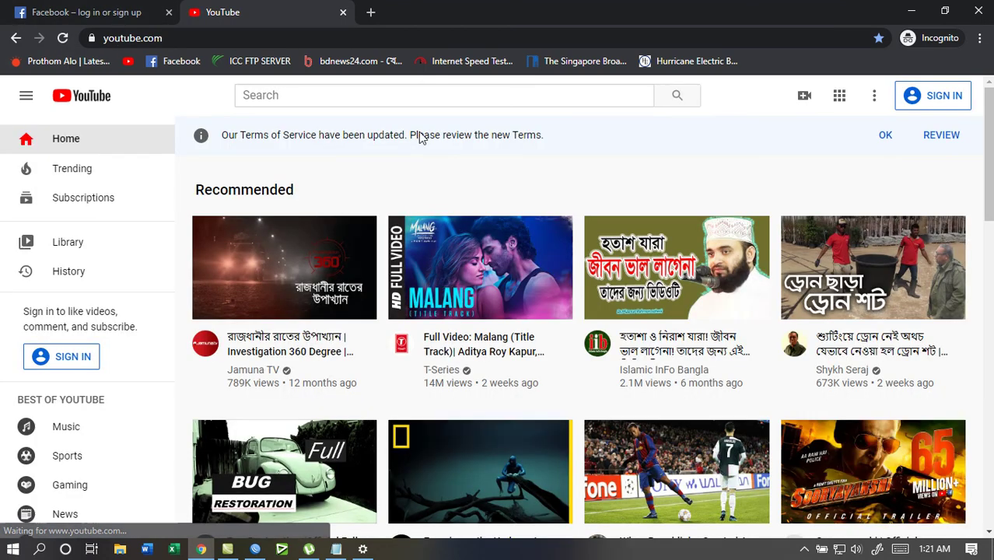
mouse_move(511, 363)
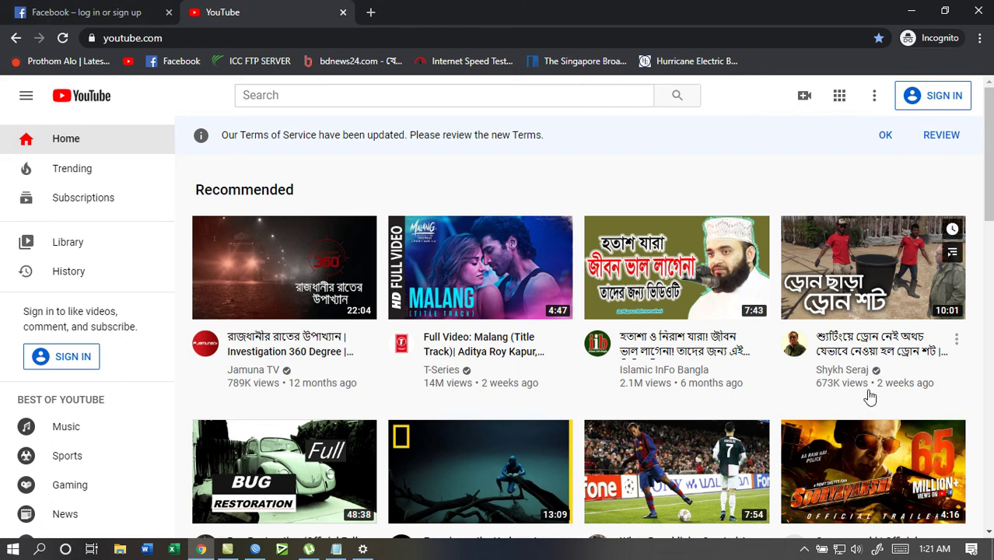
left_click(804, 549)
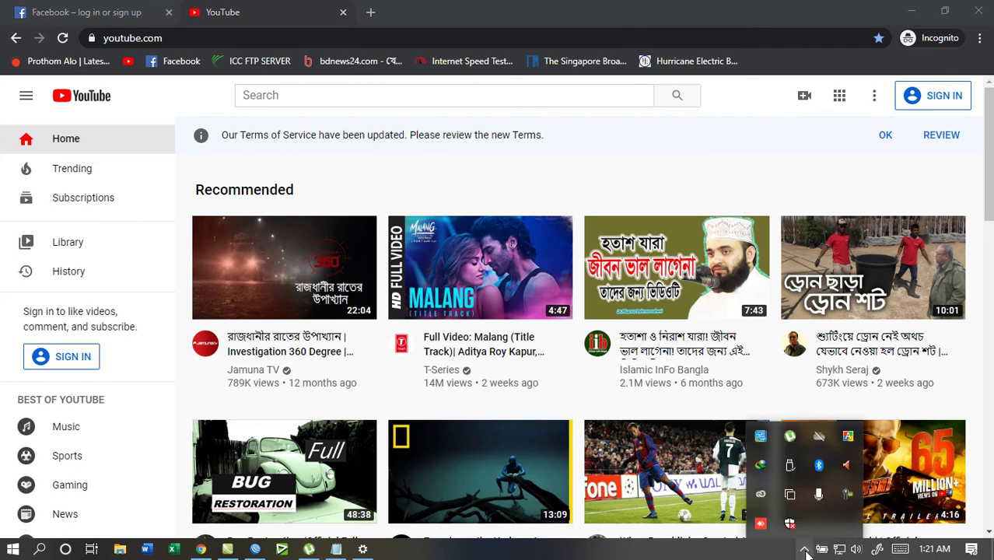
left_click(818, 495)
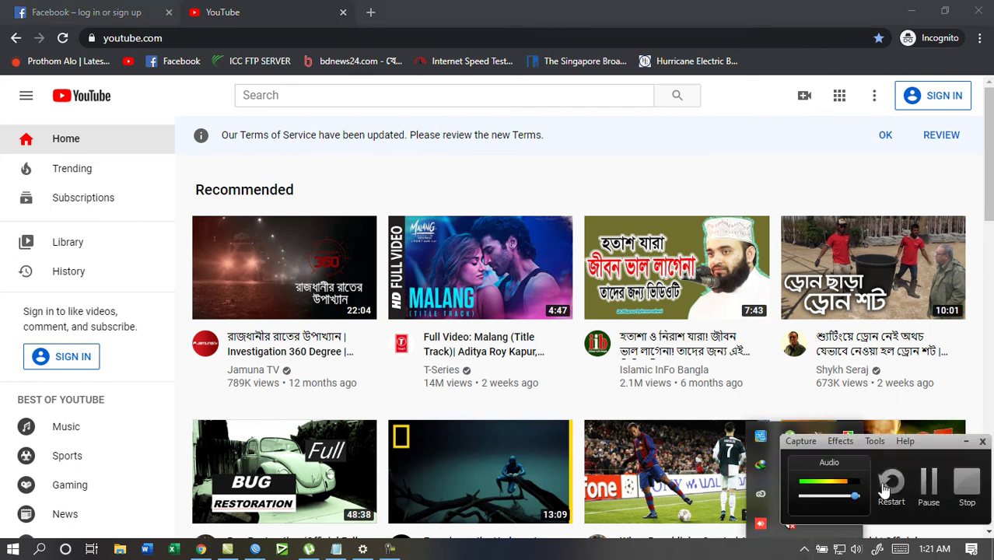